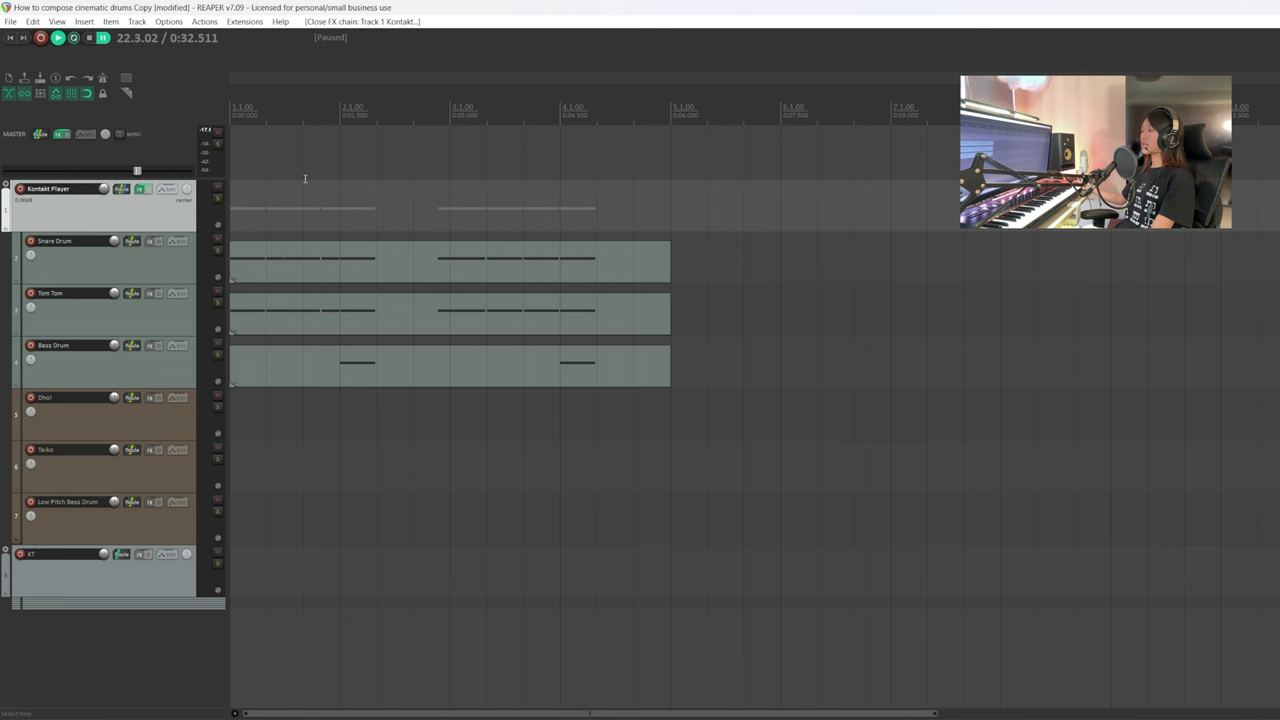
- Play the imported drum parts from the project start, then pause playback
click(235, 112)
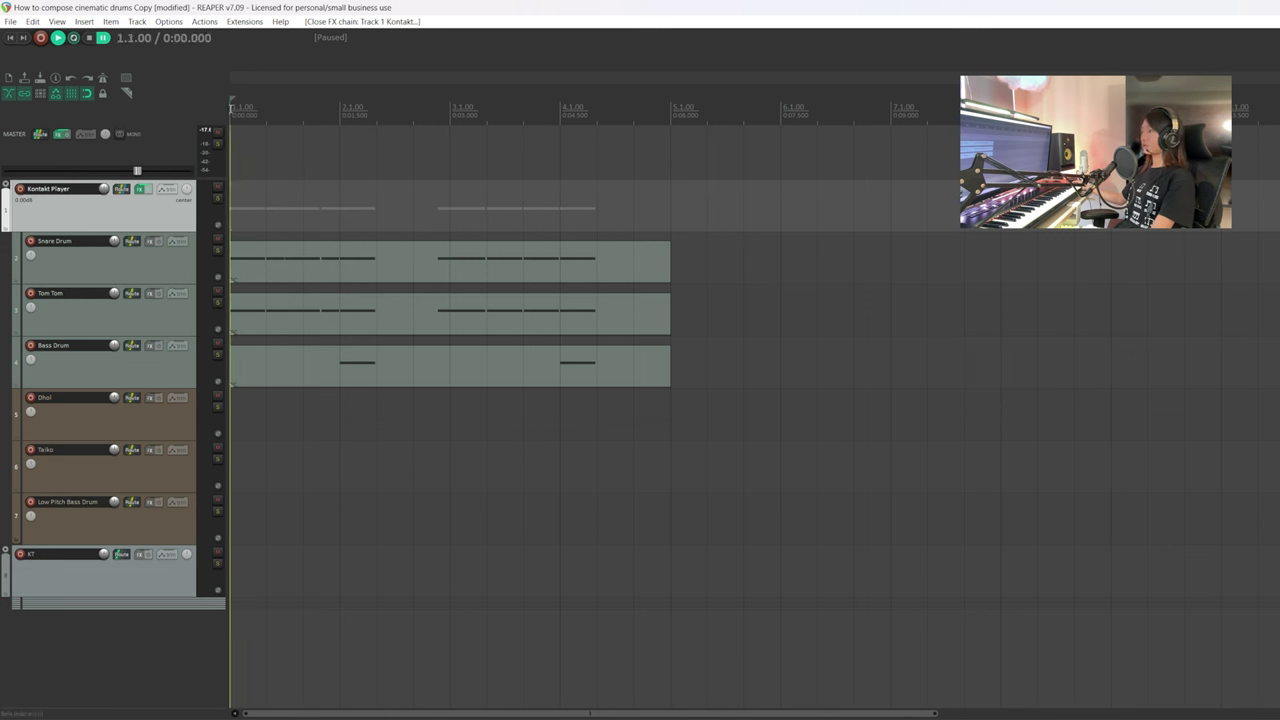
key(space)
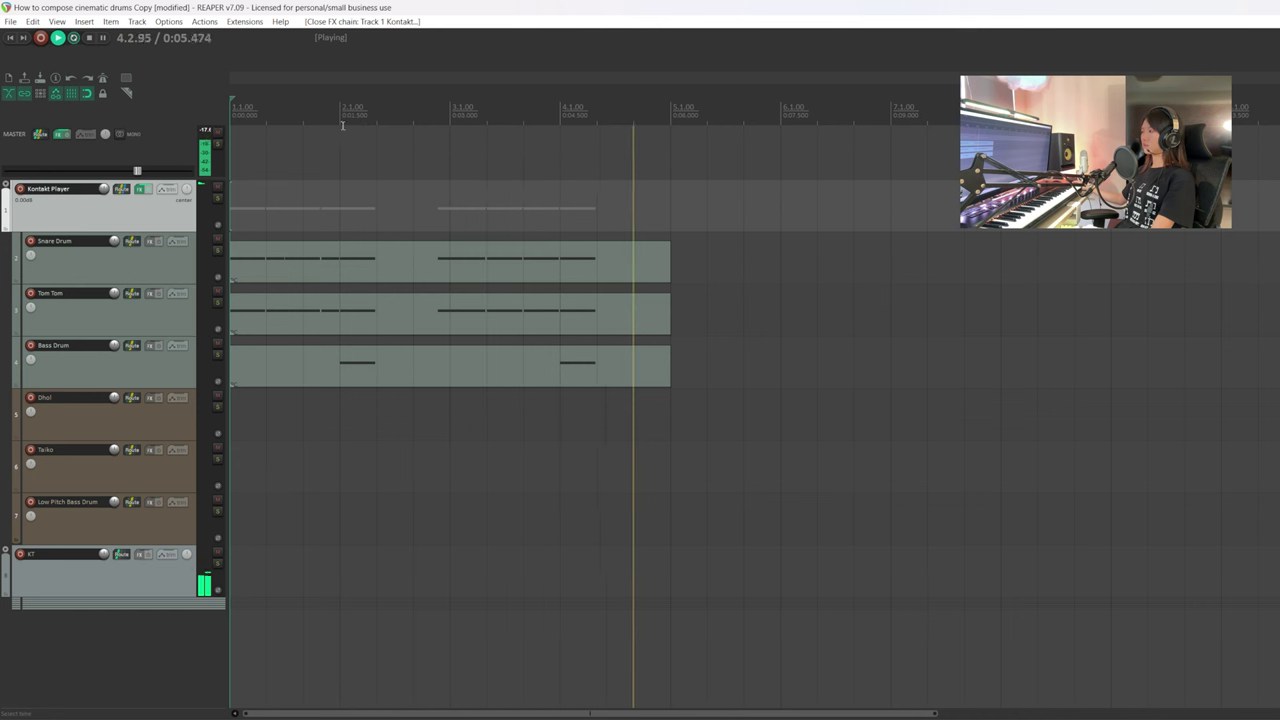
key(ctrl+space)
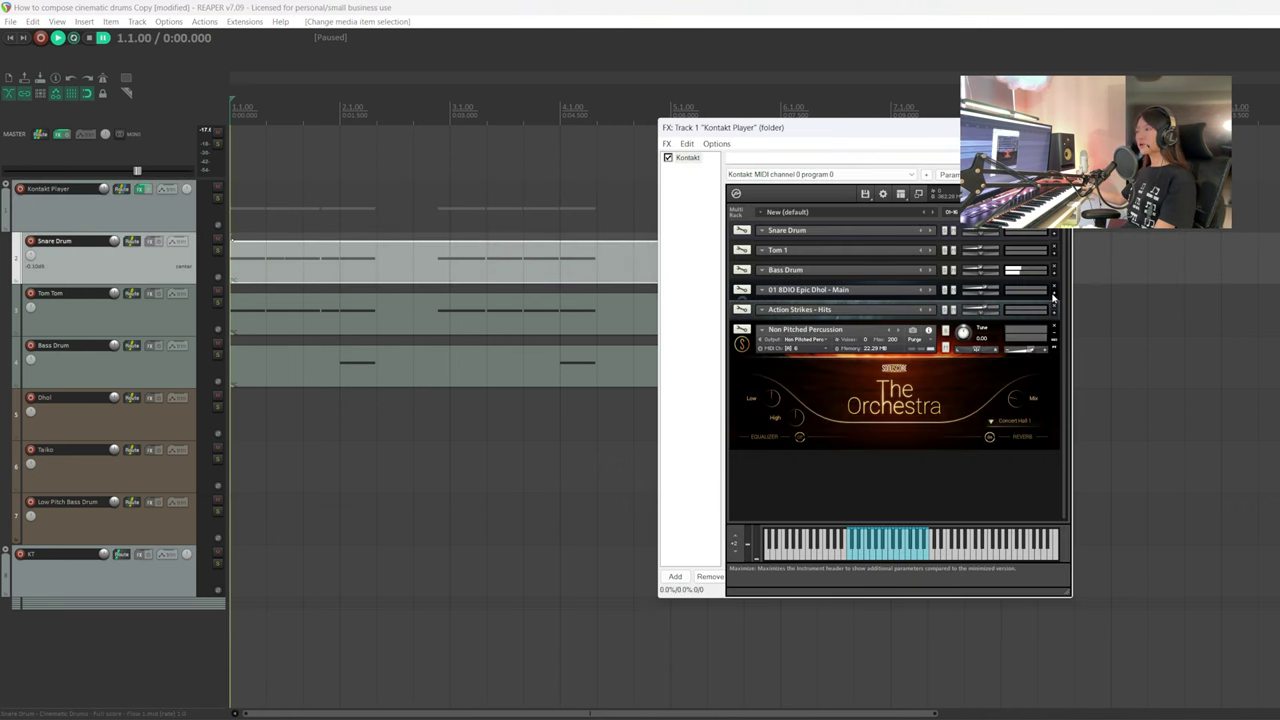
- Paste the Snare Drum part onto the Dhol track
click(1053, 296)
click(372, 264)
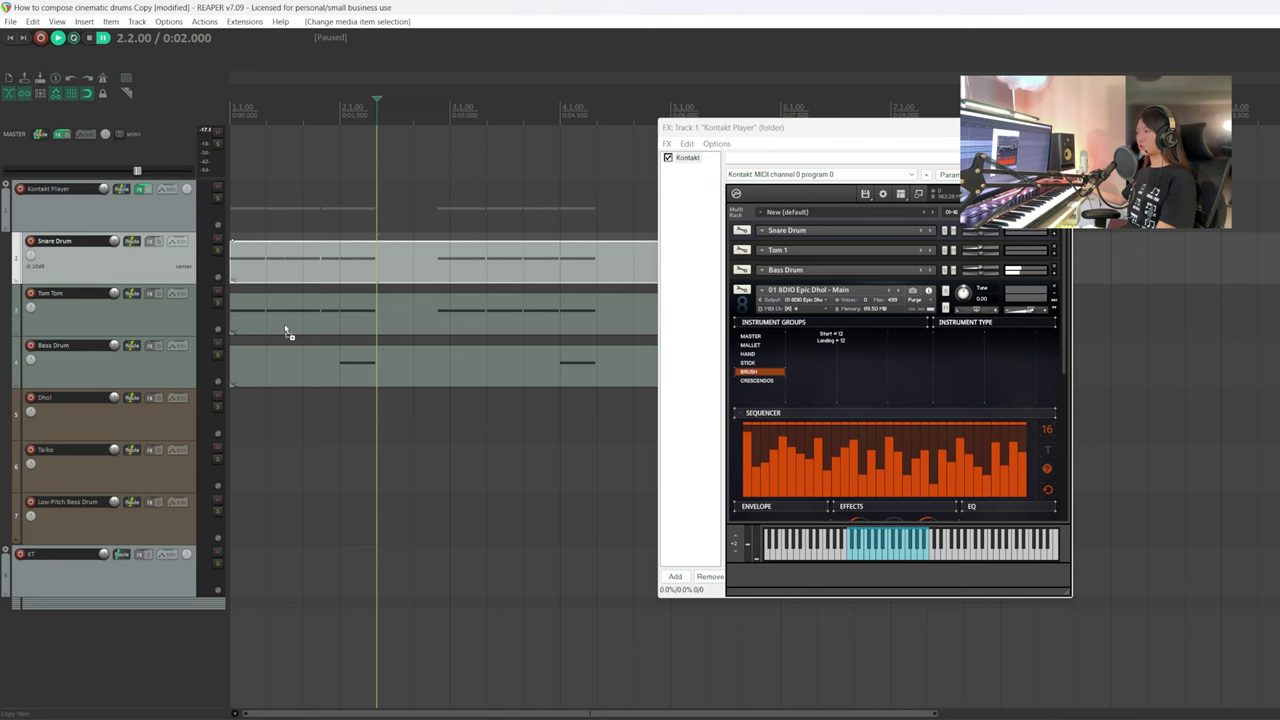
click(229, 396)
key(ctrl+v)
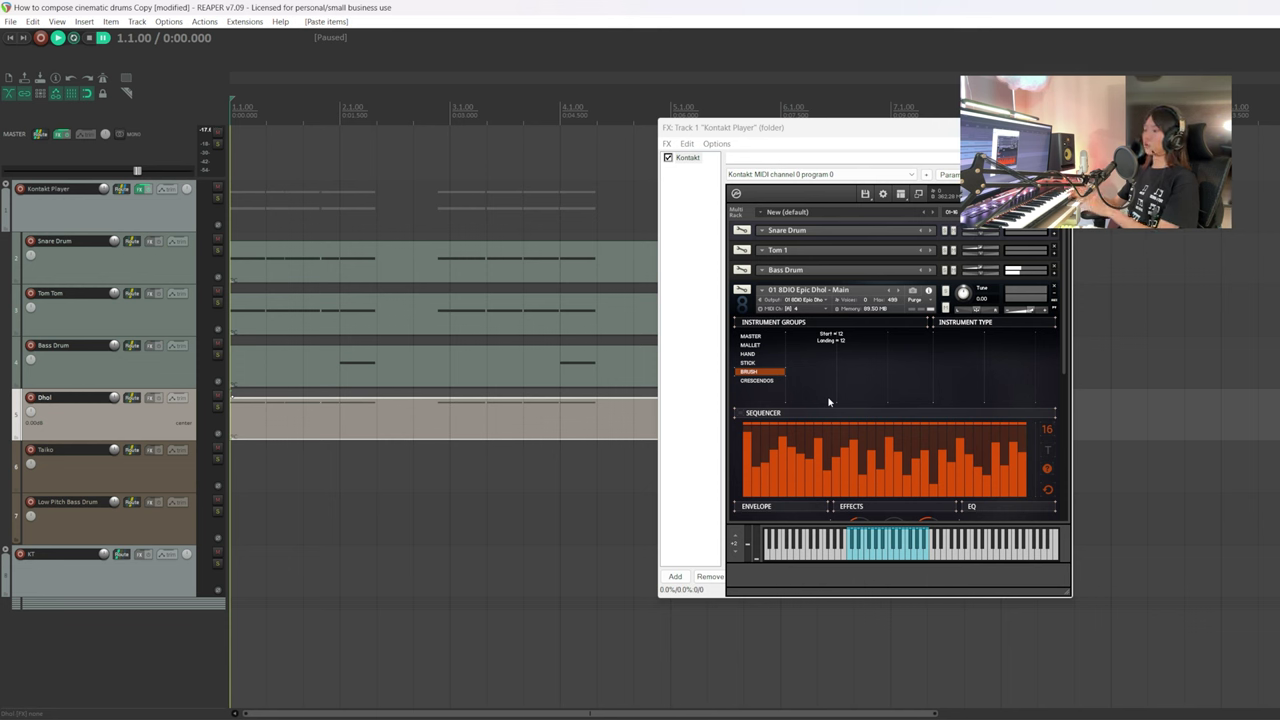
- Audition the dhol's Master, Mallet, Hand, Stick, Brush and Crescendos groups, then open the Dhol part's notes
click(750, 337)
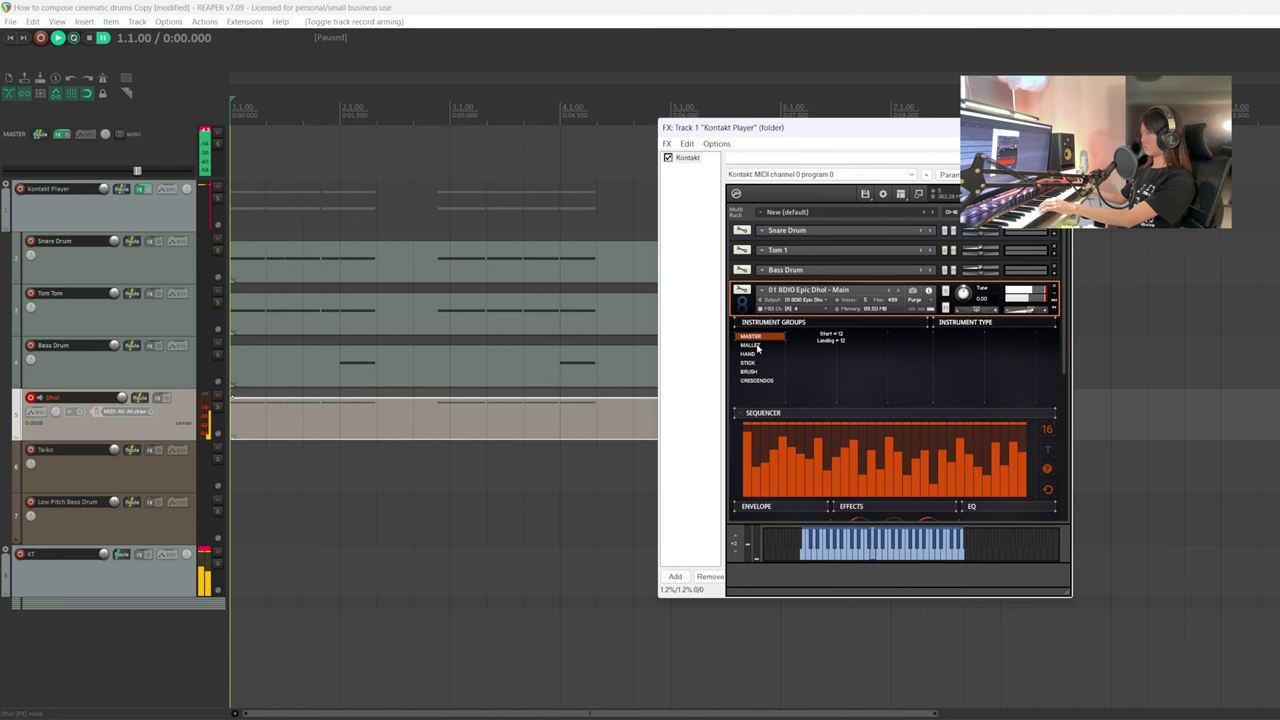
click(752, 345)
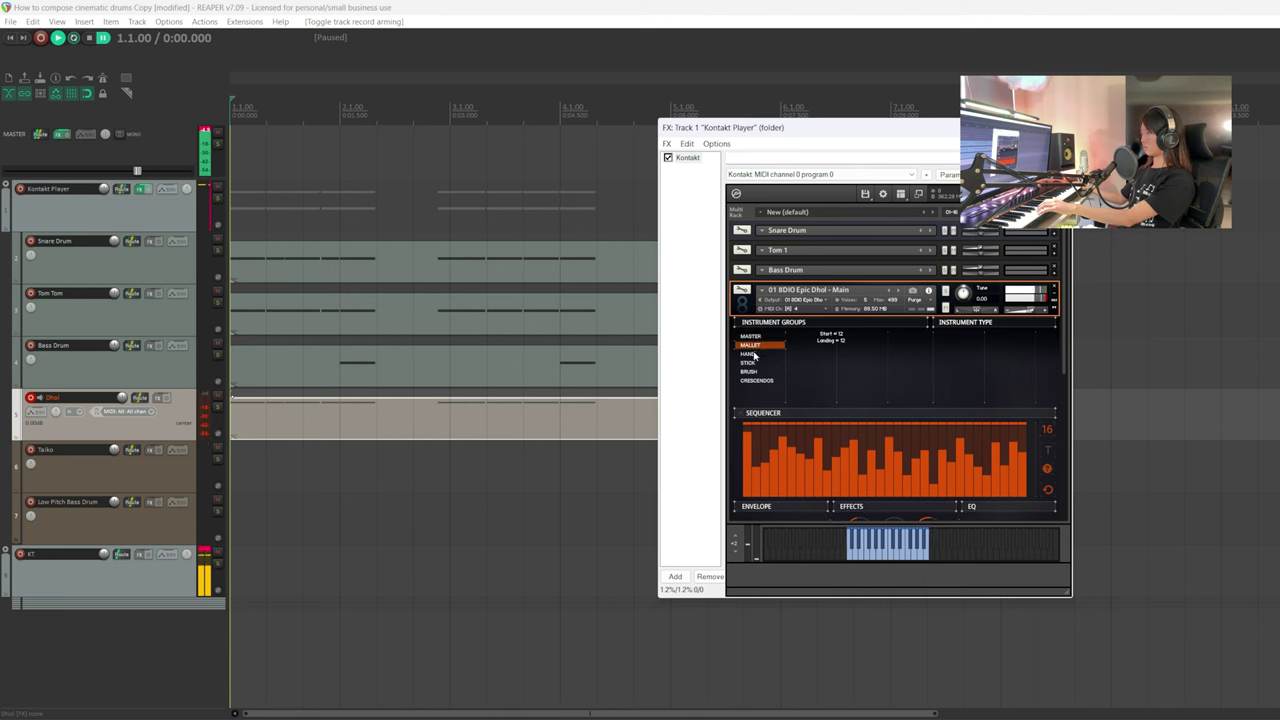
click(754, 354)
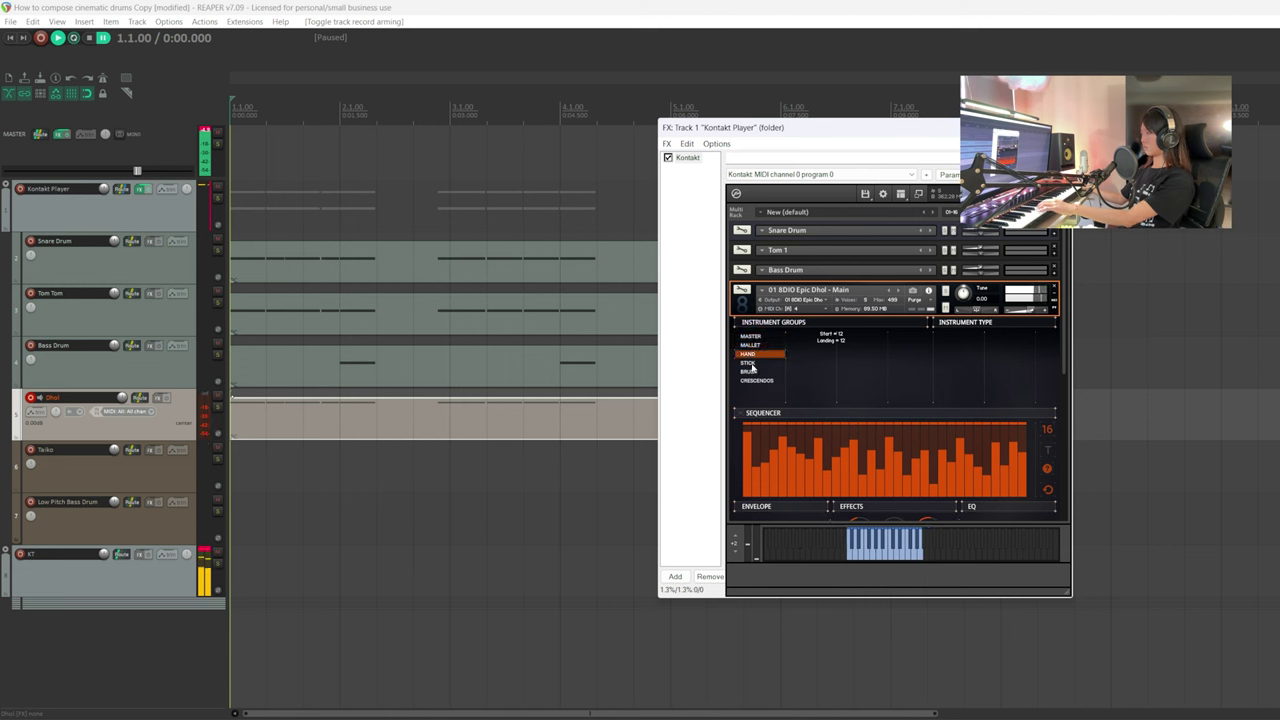
click(749, 363)
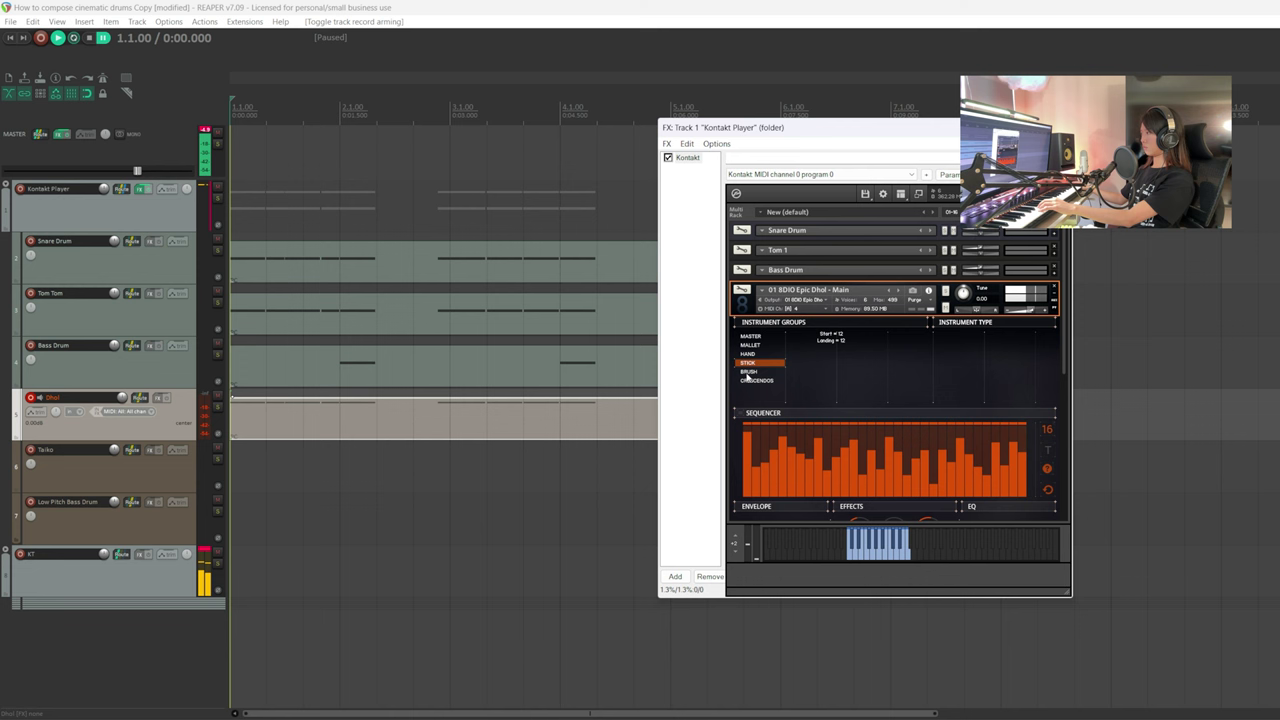
click(752, 372)
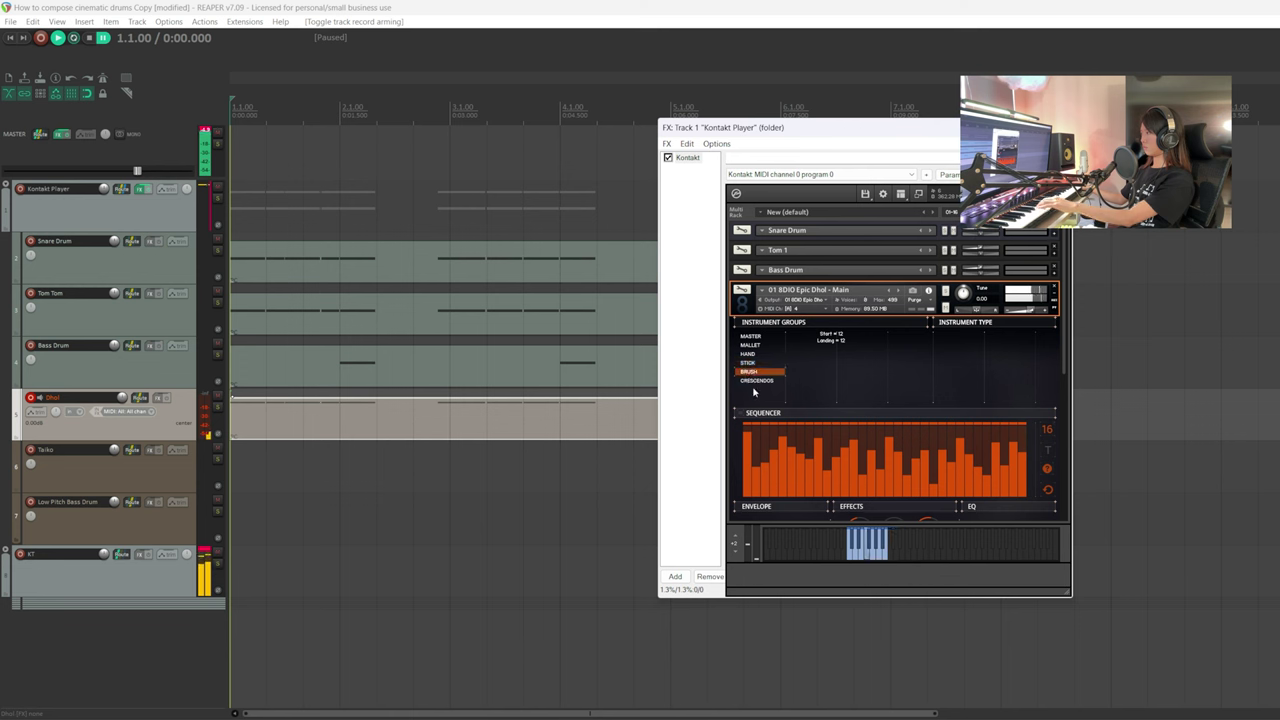
click(762, 381)
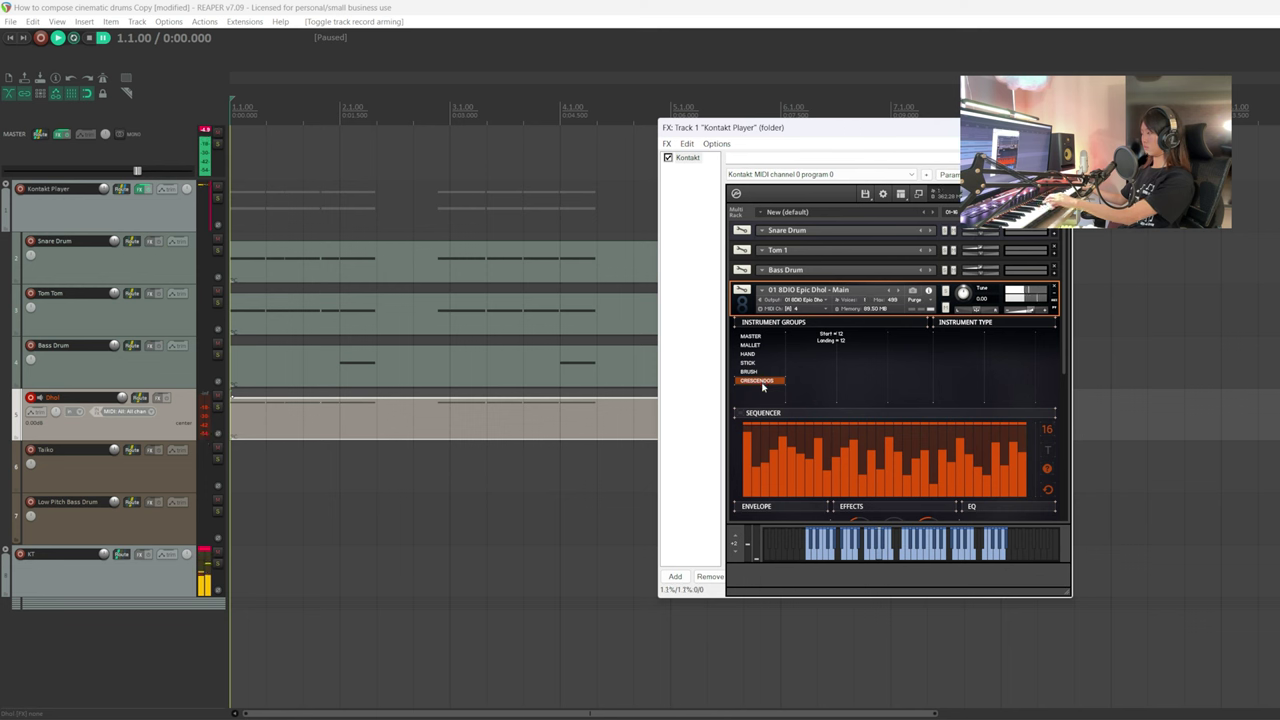
double_click(294, 411)
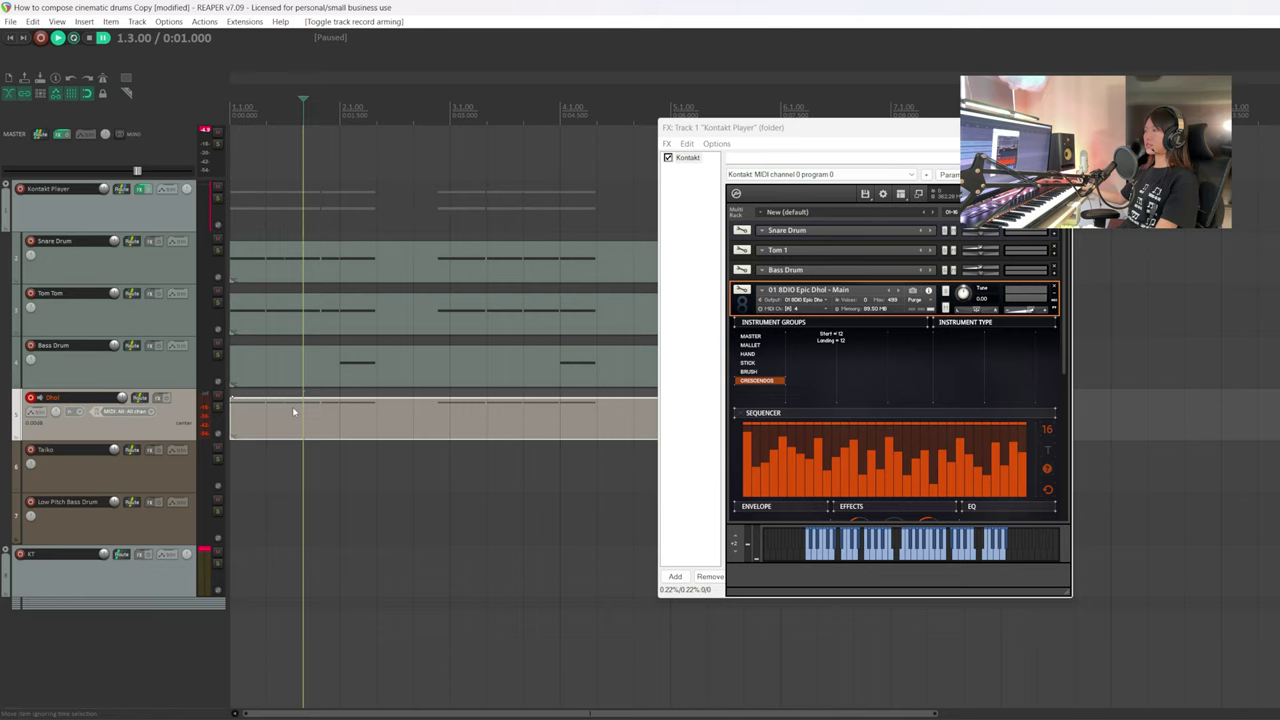
- Switch the dhol to its Brush group and transpose all Dhol notes down about an octave
drag(528, 300, 800, 210)
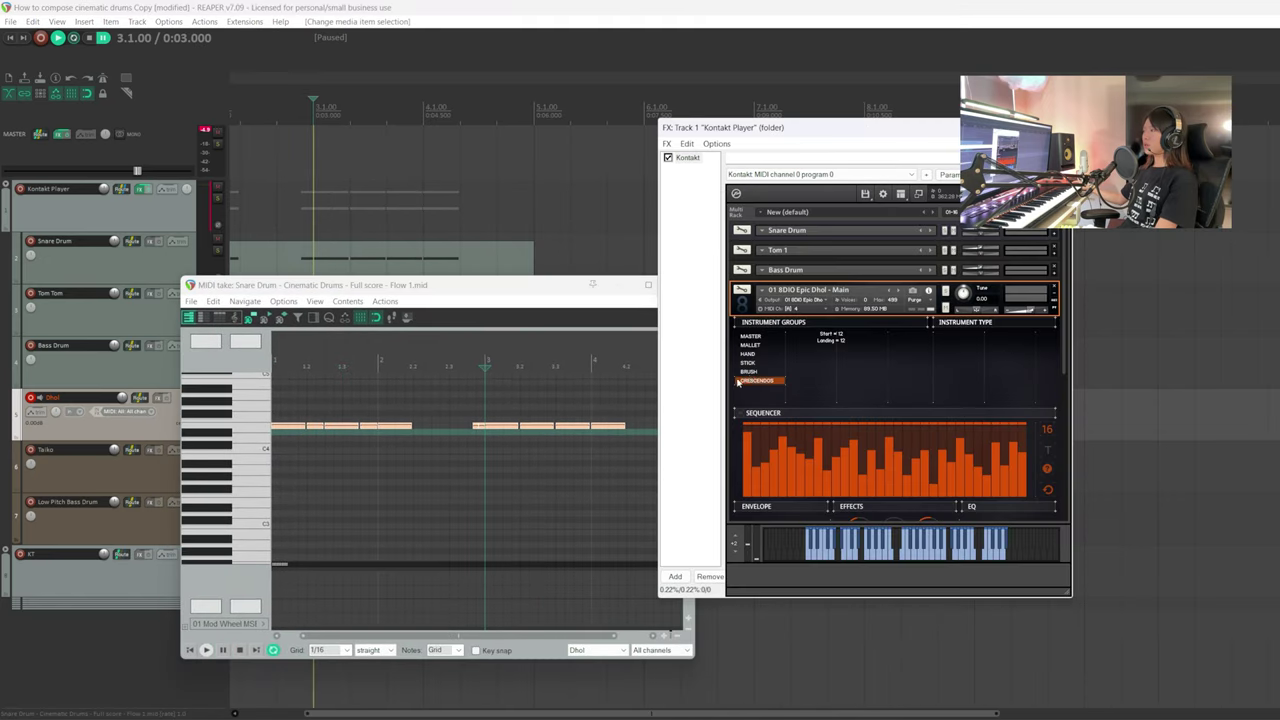
click(754, 372)
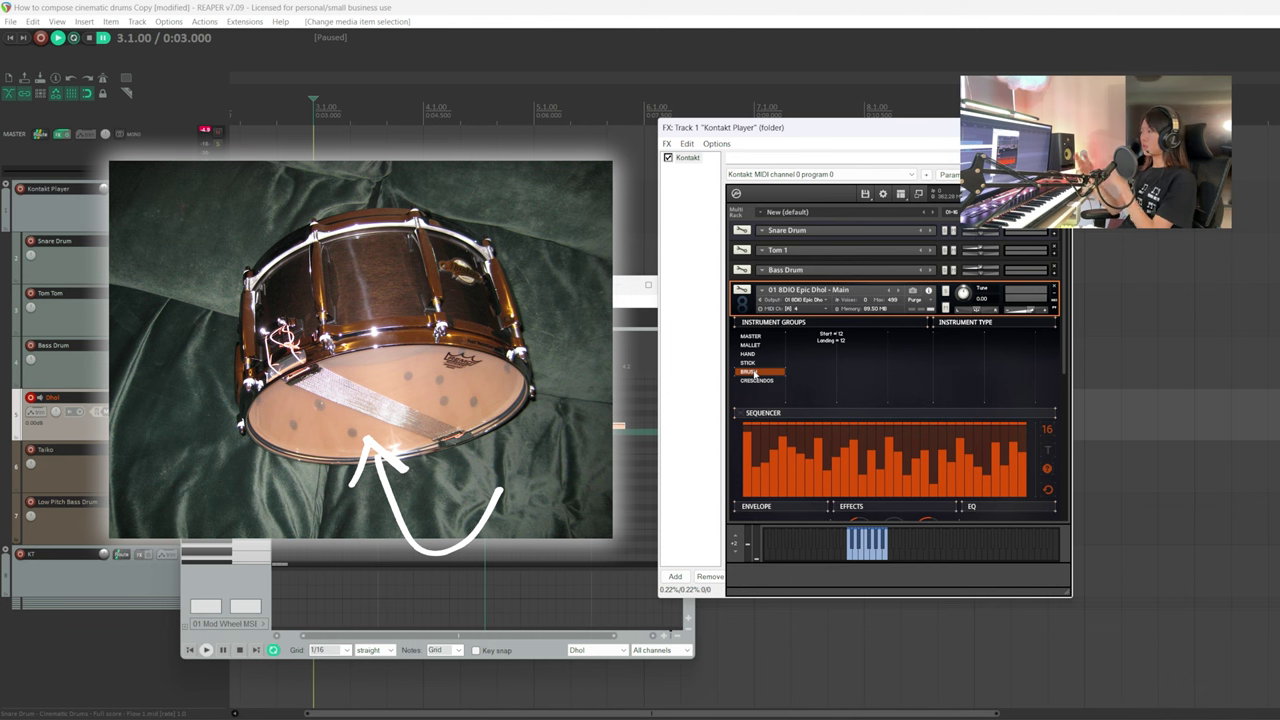
click(218, 500)
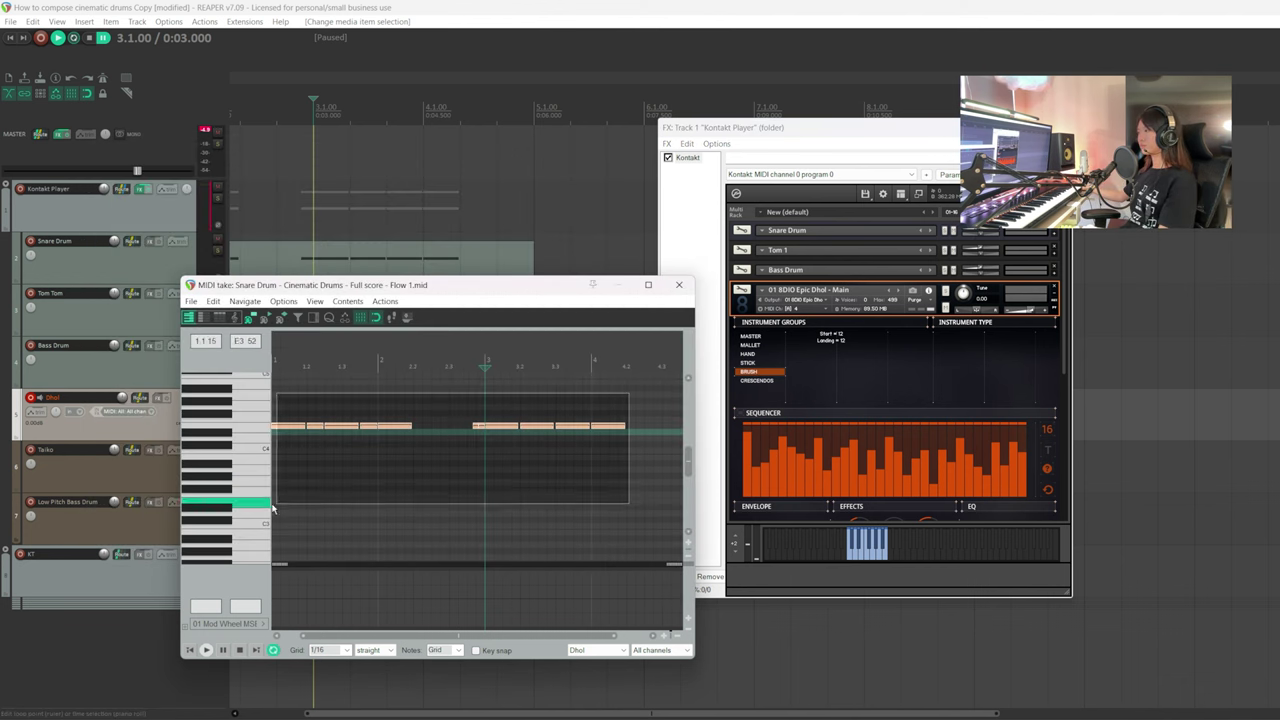
key(Down)
key(Down)
key(Down)
key(Down)
key(Down)
key(Down)
key(Down)
key(Down)
key(Down)
key(Down)
key(Down)
key(Down)
key(Down)
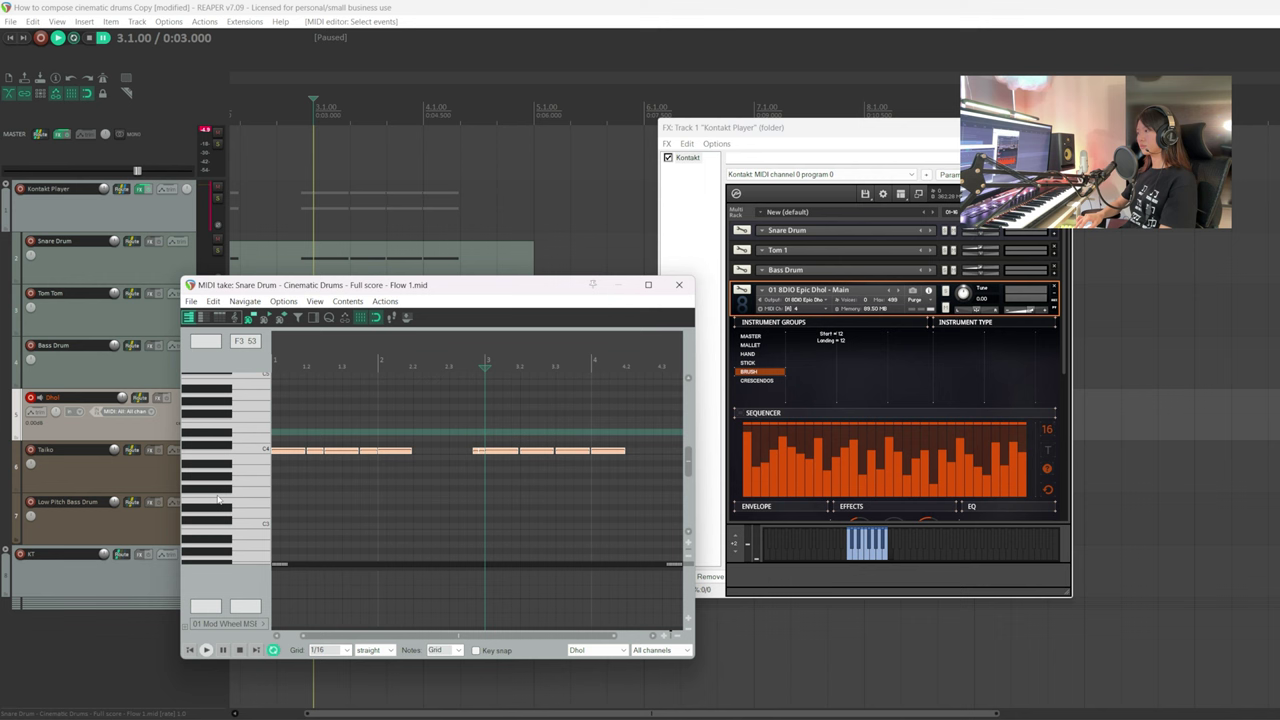
key(Down)
key(Down)
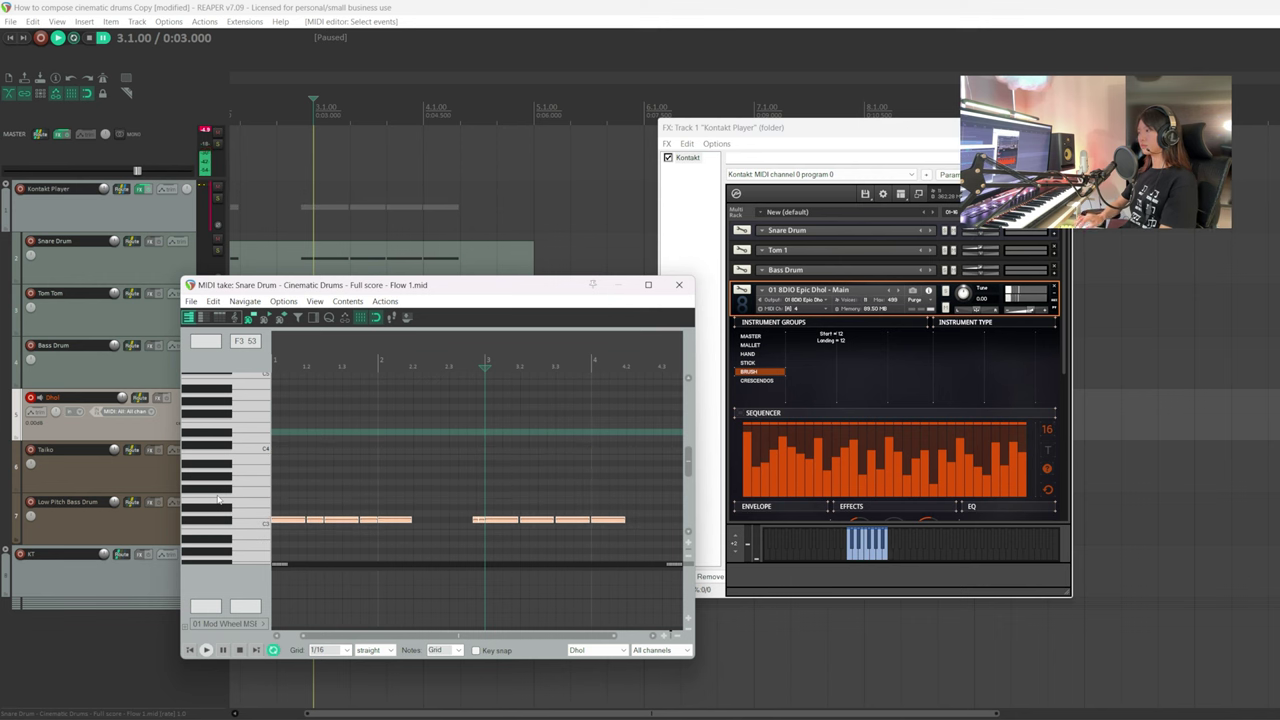
key(Down)
- Play the lowered dhol part from the project start
click(275, 347)
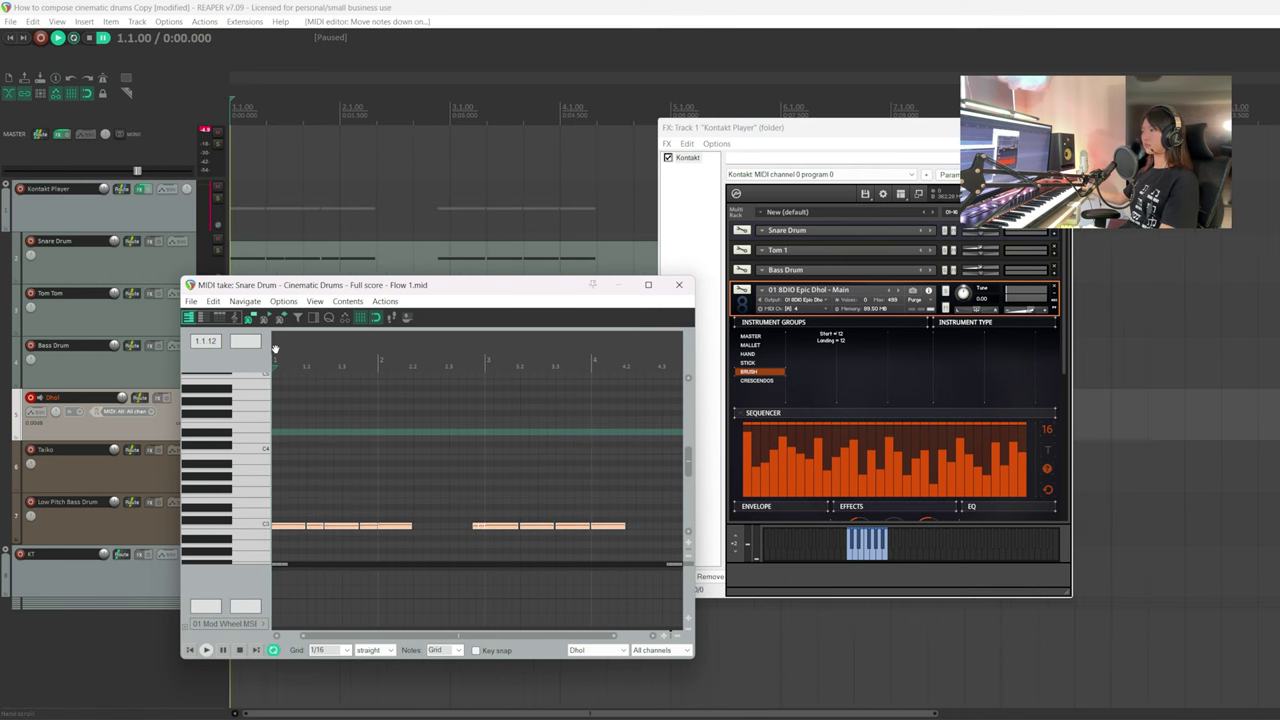
drag(275, 360, 319, 366)
key(space)
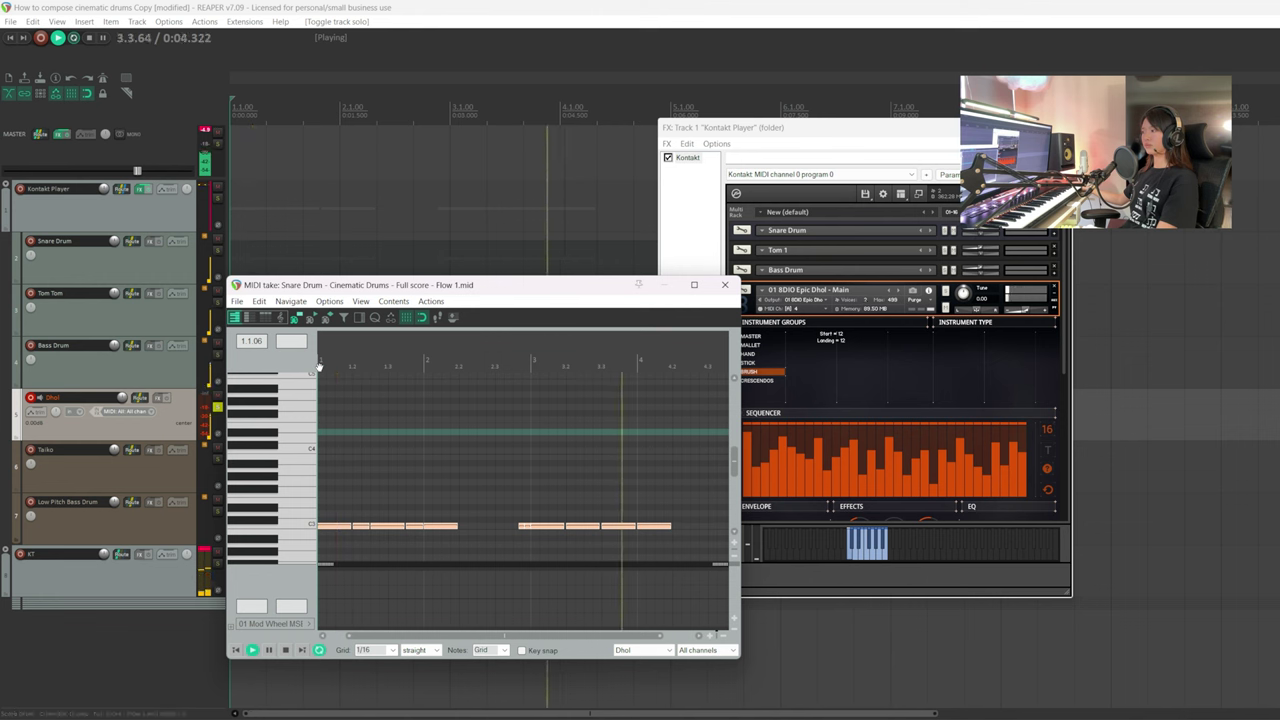
- Show the Velocity lane and set the bar 4 dhol note's velocity to 83
key(space)
click(250, 623)
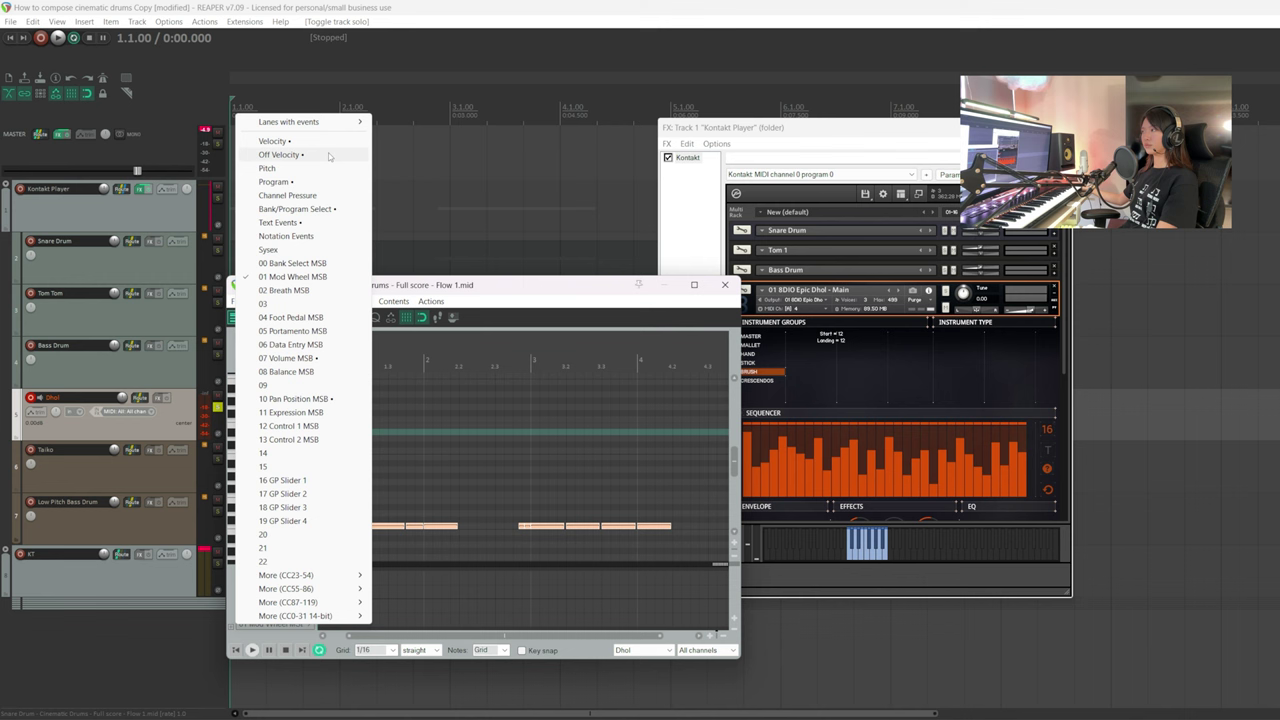
click(280, 141)
scroll(330, 500, down, 1)
key(ctrl+a)
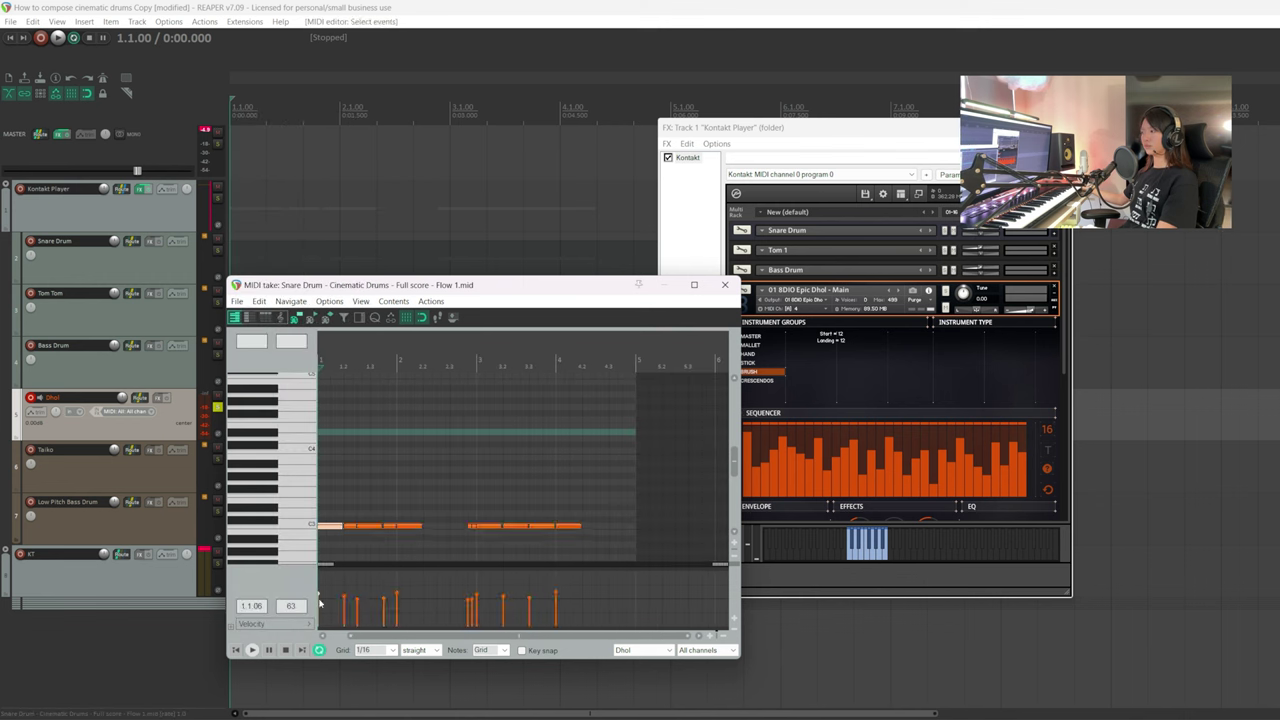
click(484, 525)
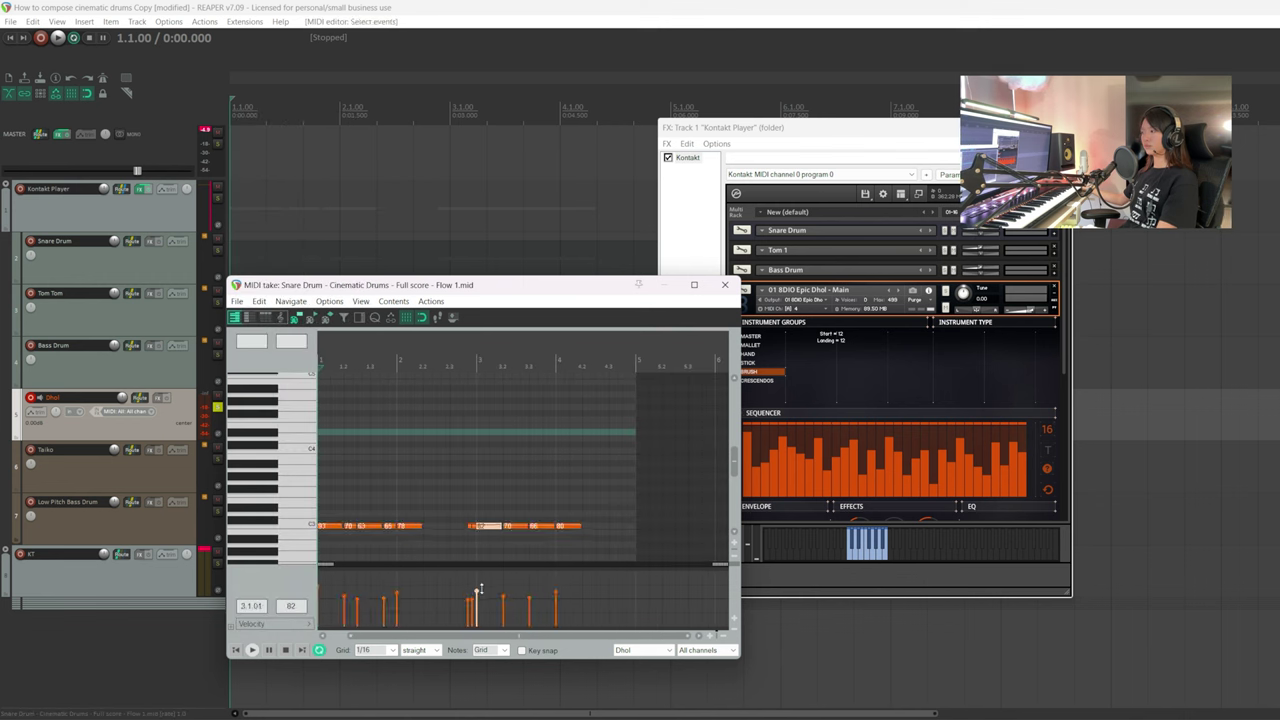
click(557, 589)
key(space)
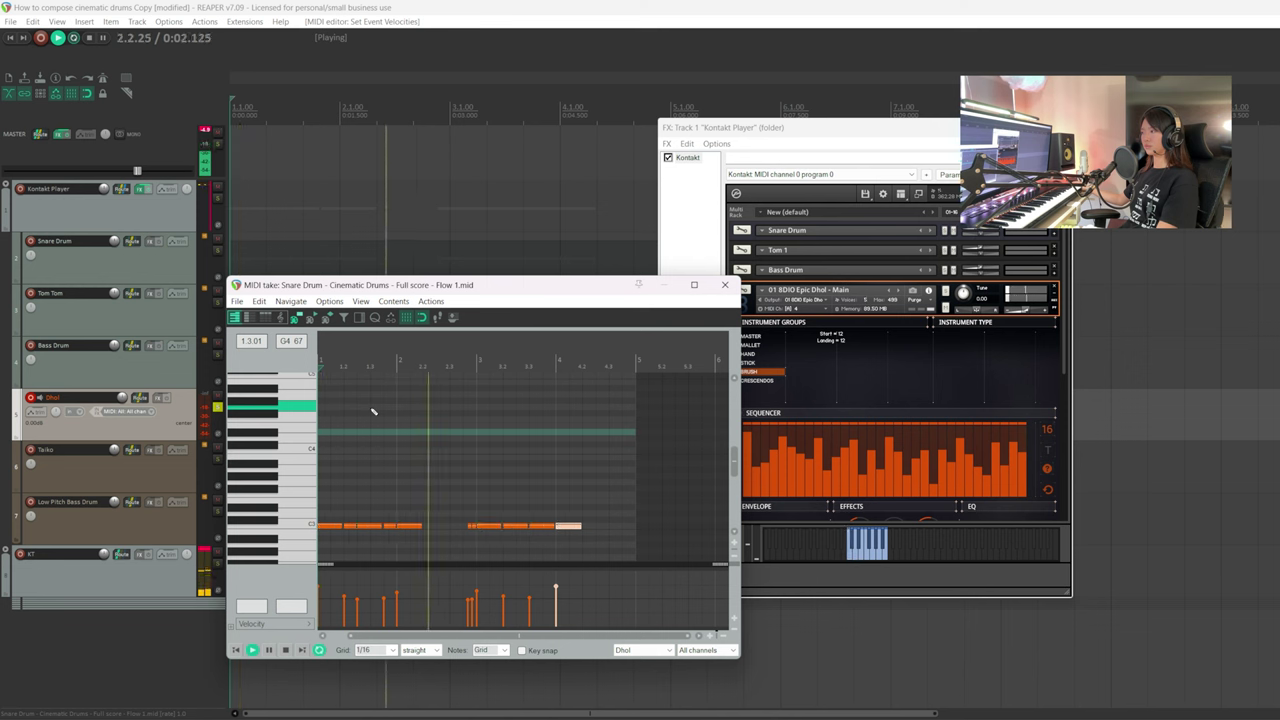
- Raise the bar 2 dhol note's velocity and replay the part
scroll(404, 530, down, 1)
click(398, 596)
drag(398, 596, 398, 587)
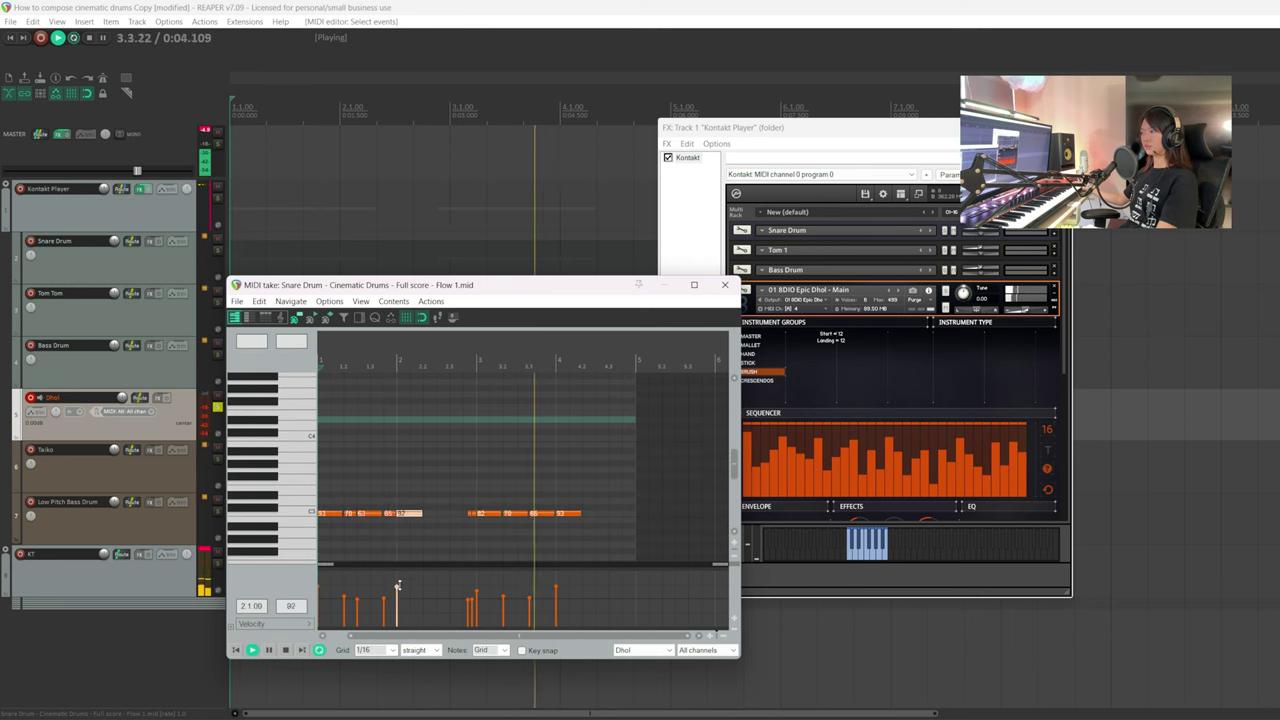
key(space)
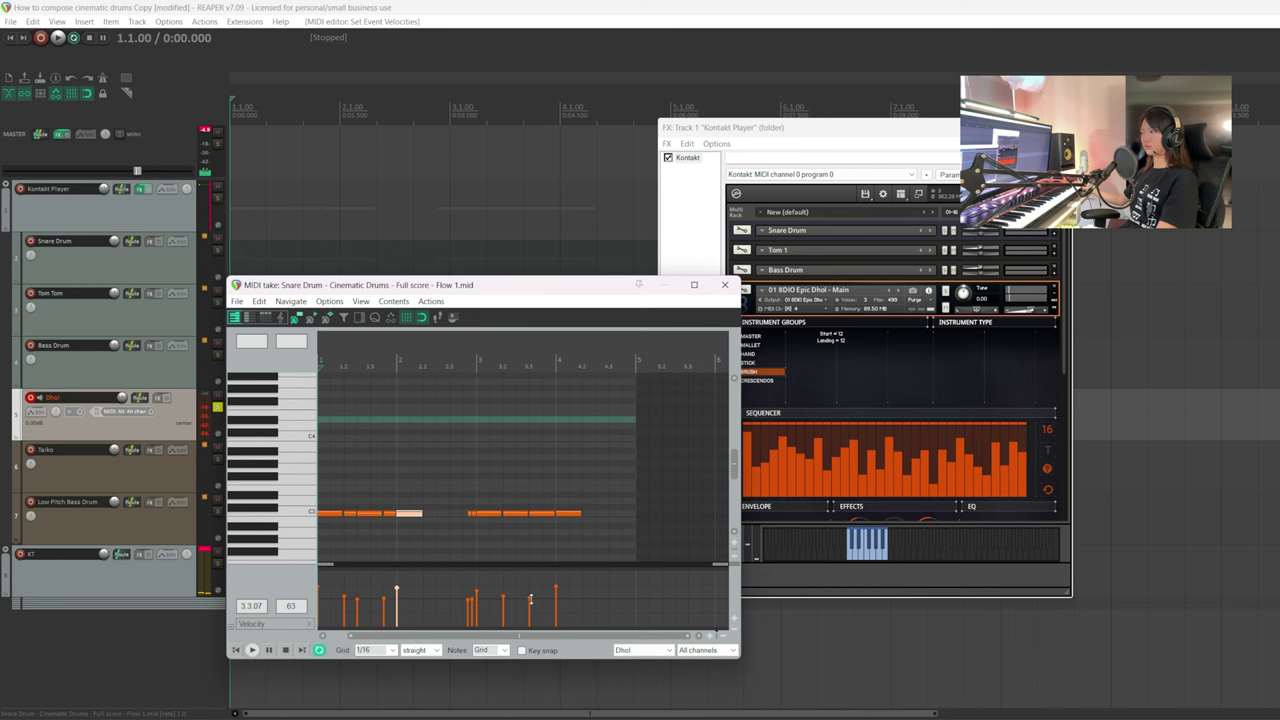
key(space)
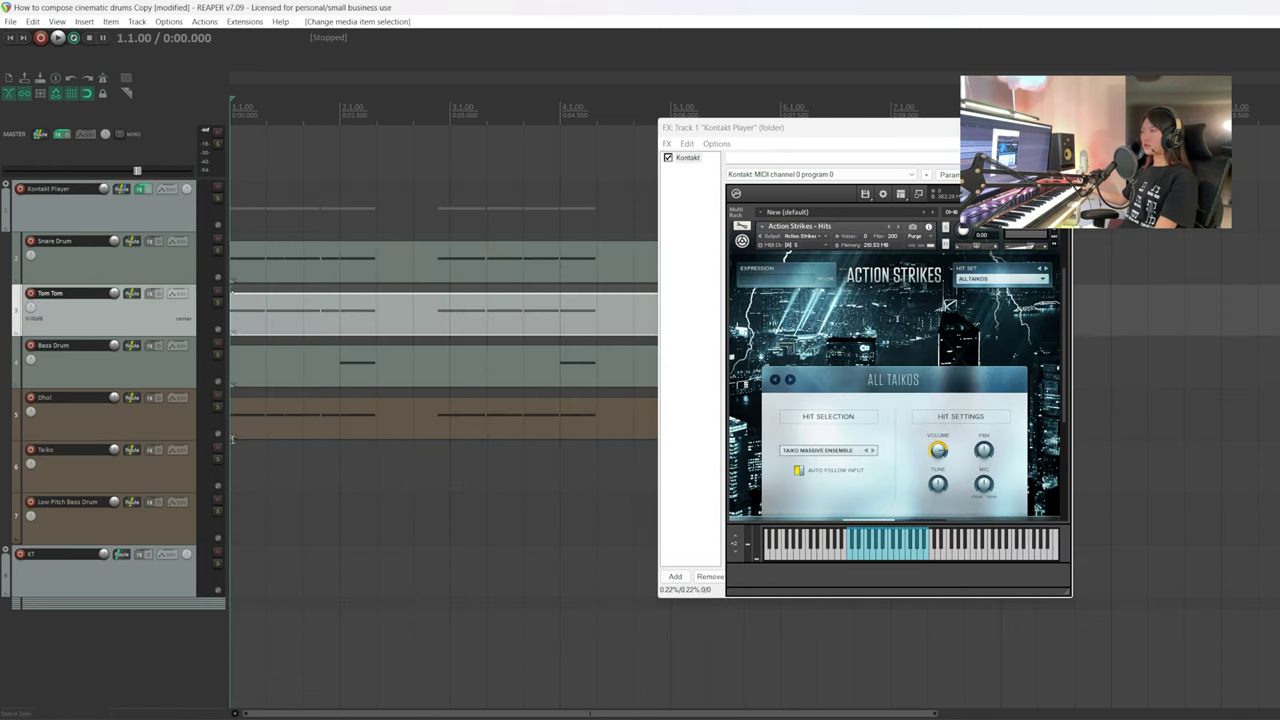
- Select the Taiko track and set its Kontakt hit to Big Boom Ensemble
click(229, 456)
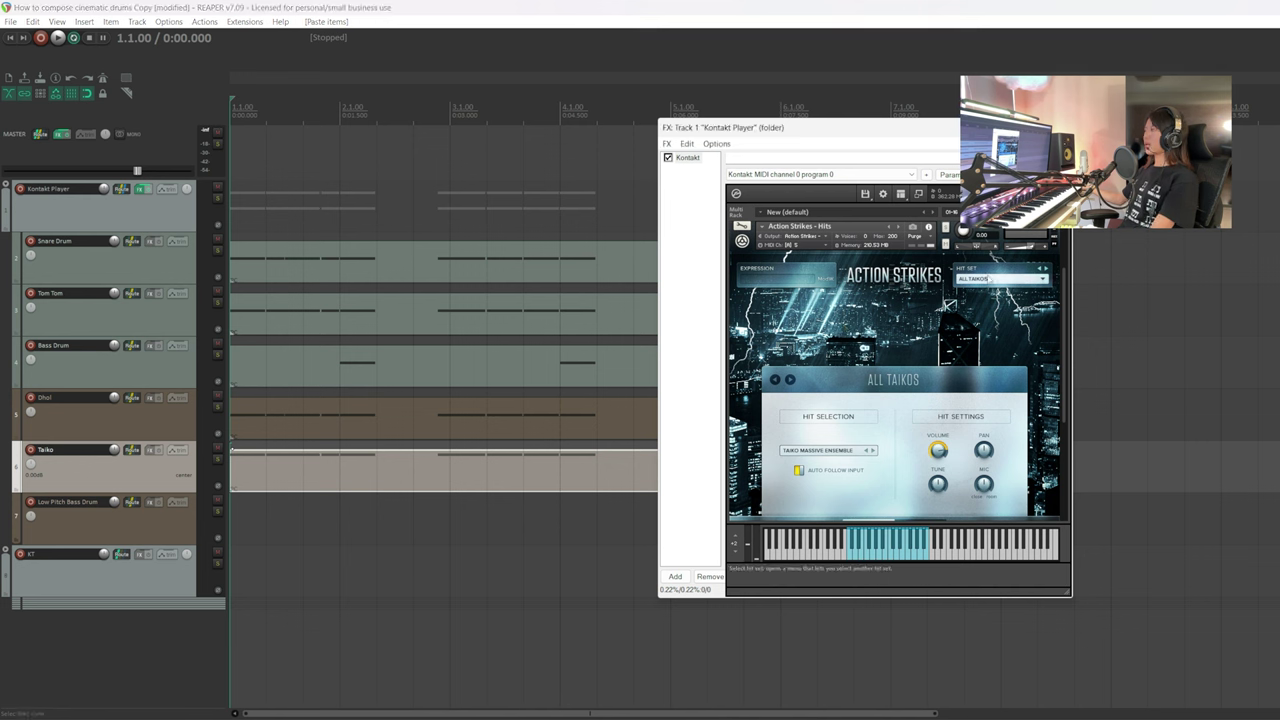
click(990, 280)
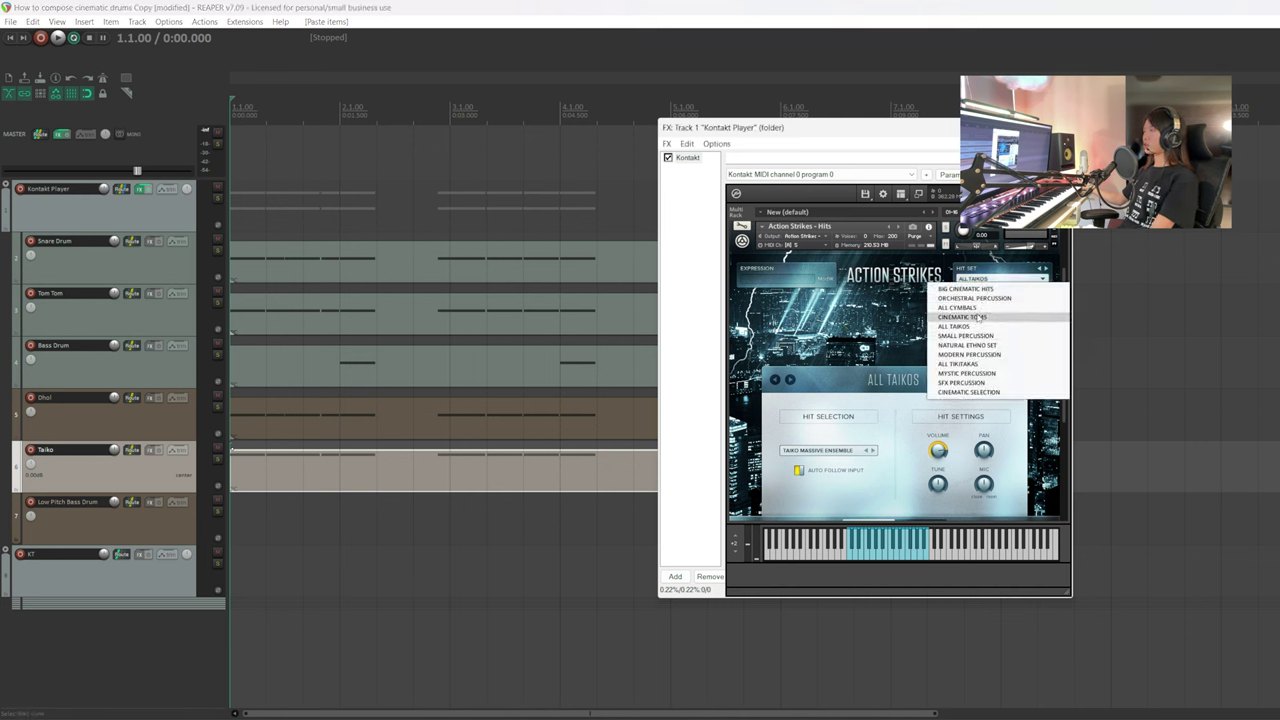
click(1000, 330)
click(382, 456)
- Open the Taiko item in the MIDI editor and transpose its notes down a few steps
click(382, 456)
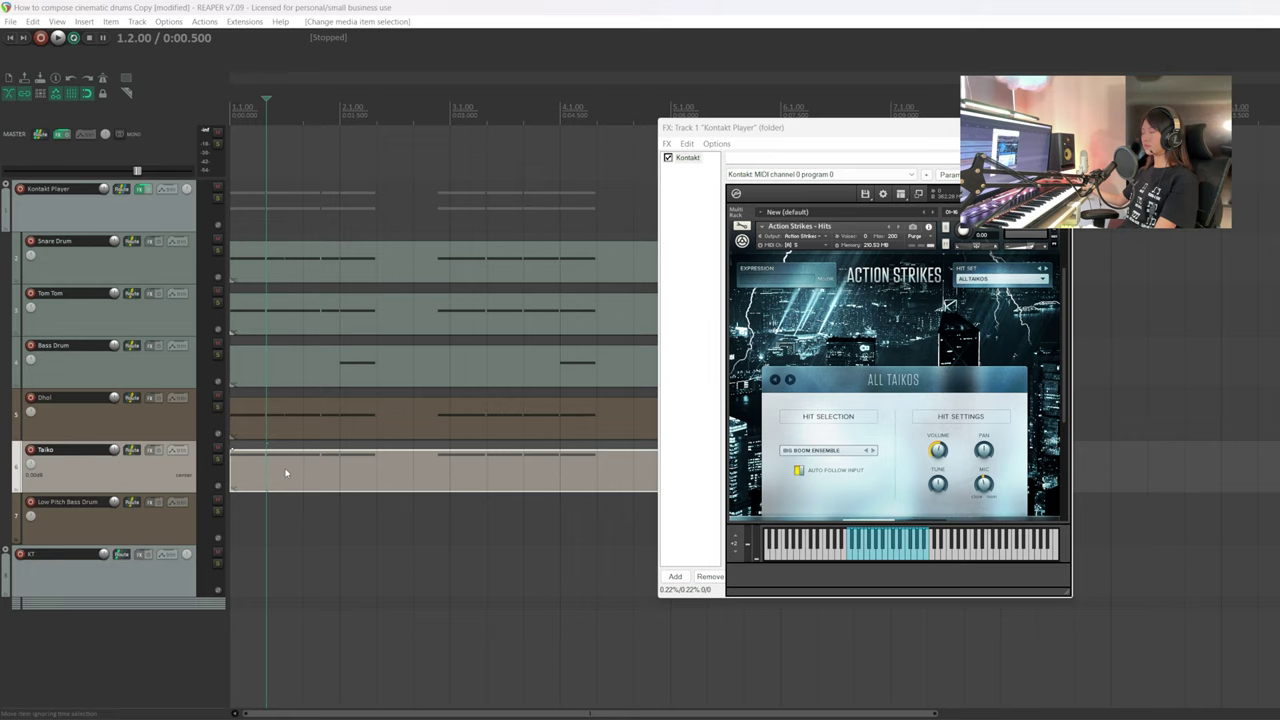
double_click(268, 470)
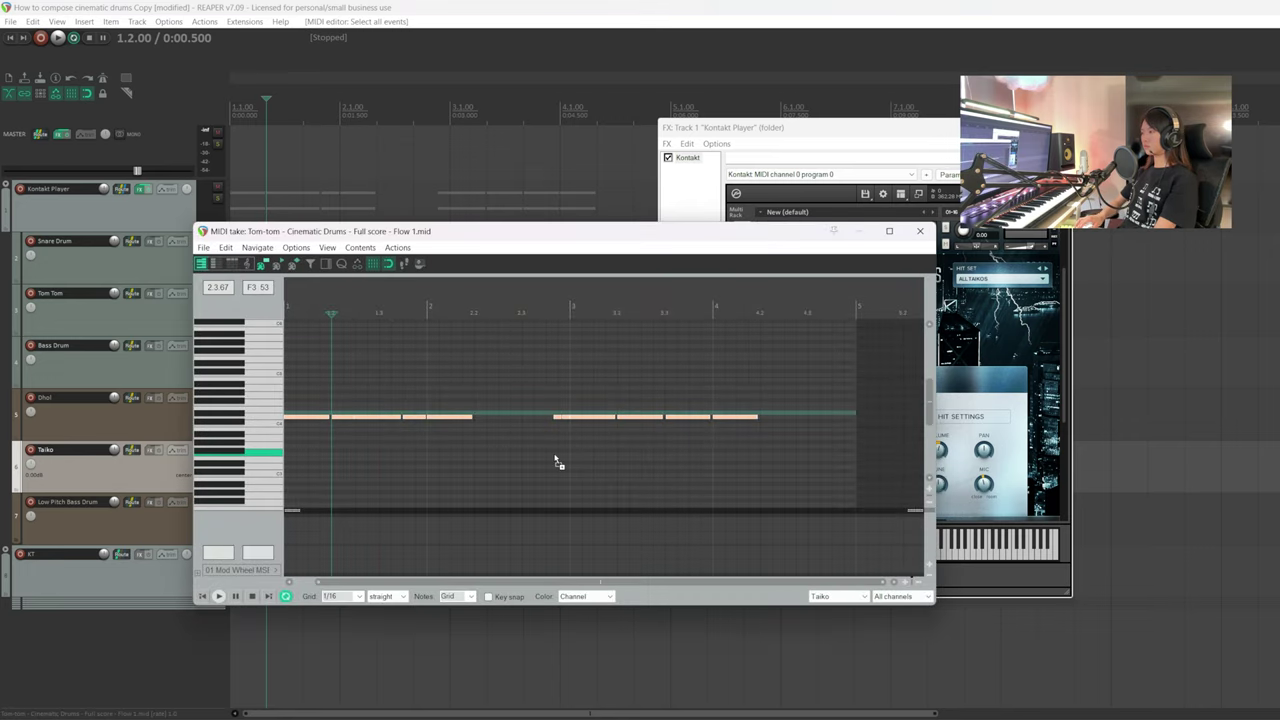
key(Down)
key(Down)
key(Down)
key(Down)
key(Down)
key(Down)
key(Down)
key(Down)
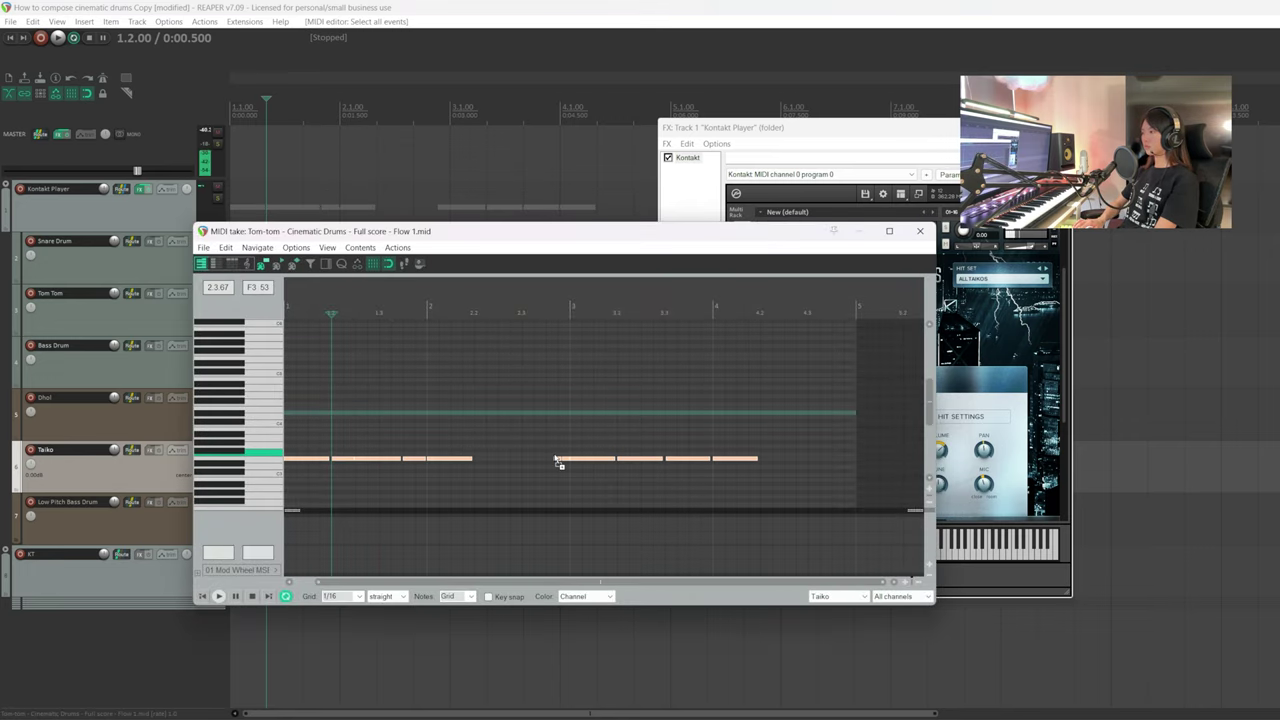
key(Down)
key(Down)
key(Up)
key(Down)
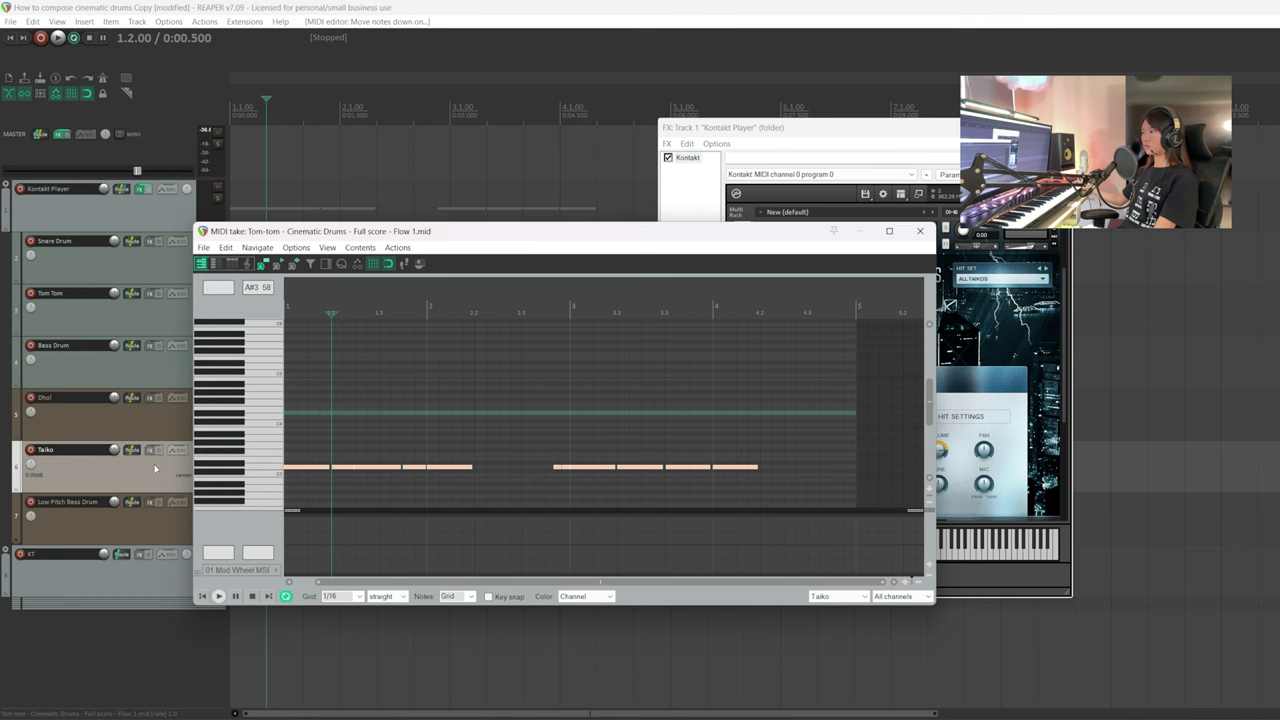
- Solo the Taiko track and play it
drag(355, 233, 411, 228)
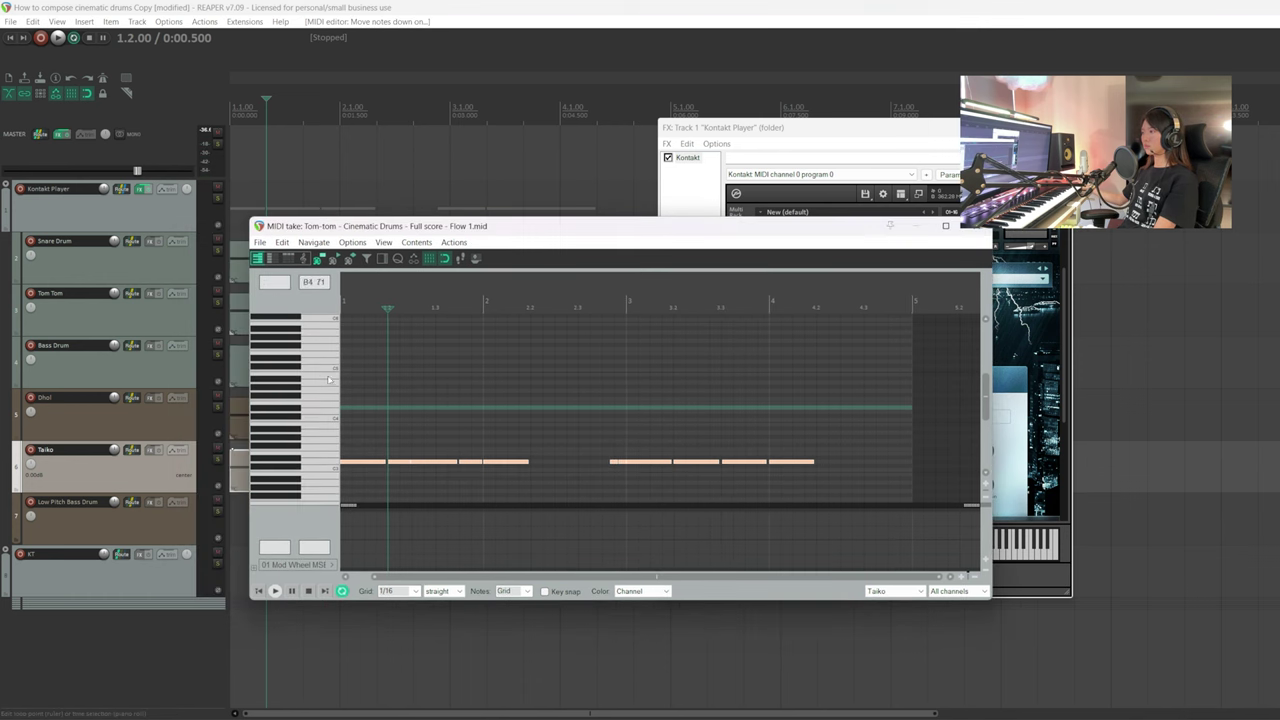
click(223, 458)
key(space)
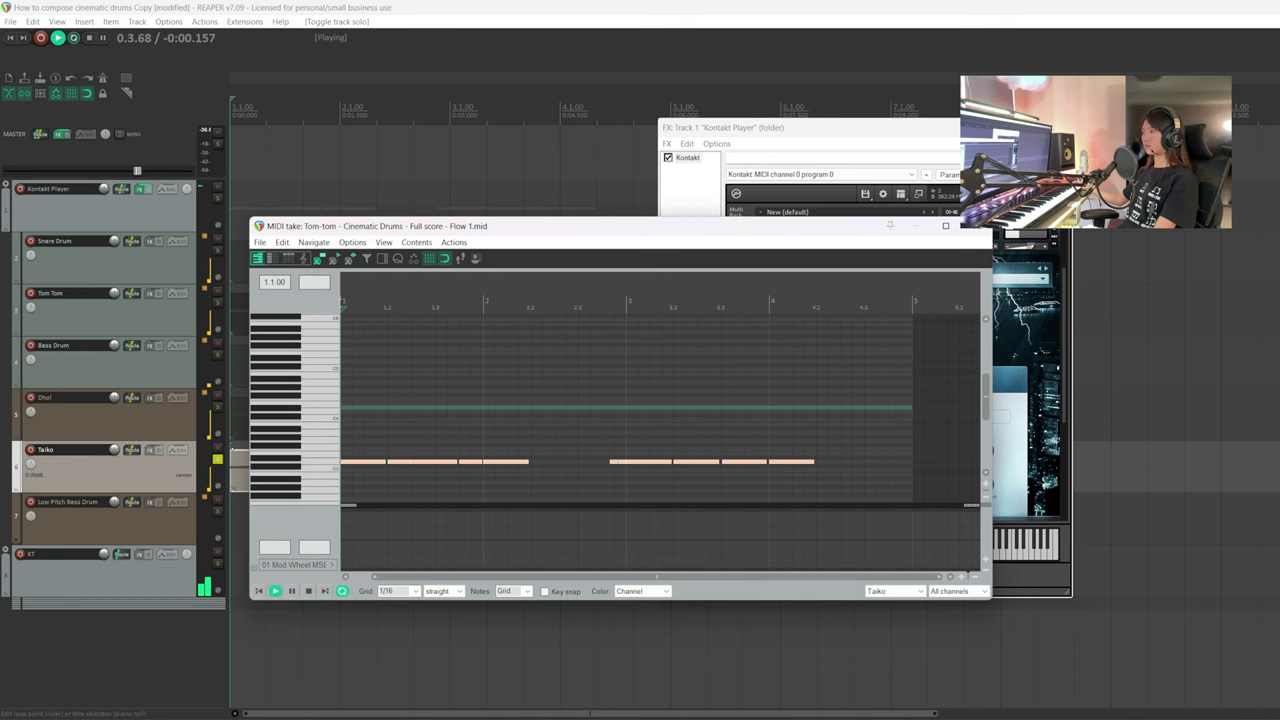
- Show the Velocity lane and raise the taiko hits at bar 2 and bar 4 (to 119)
click(306, 566)
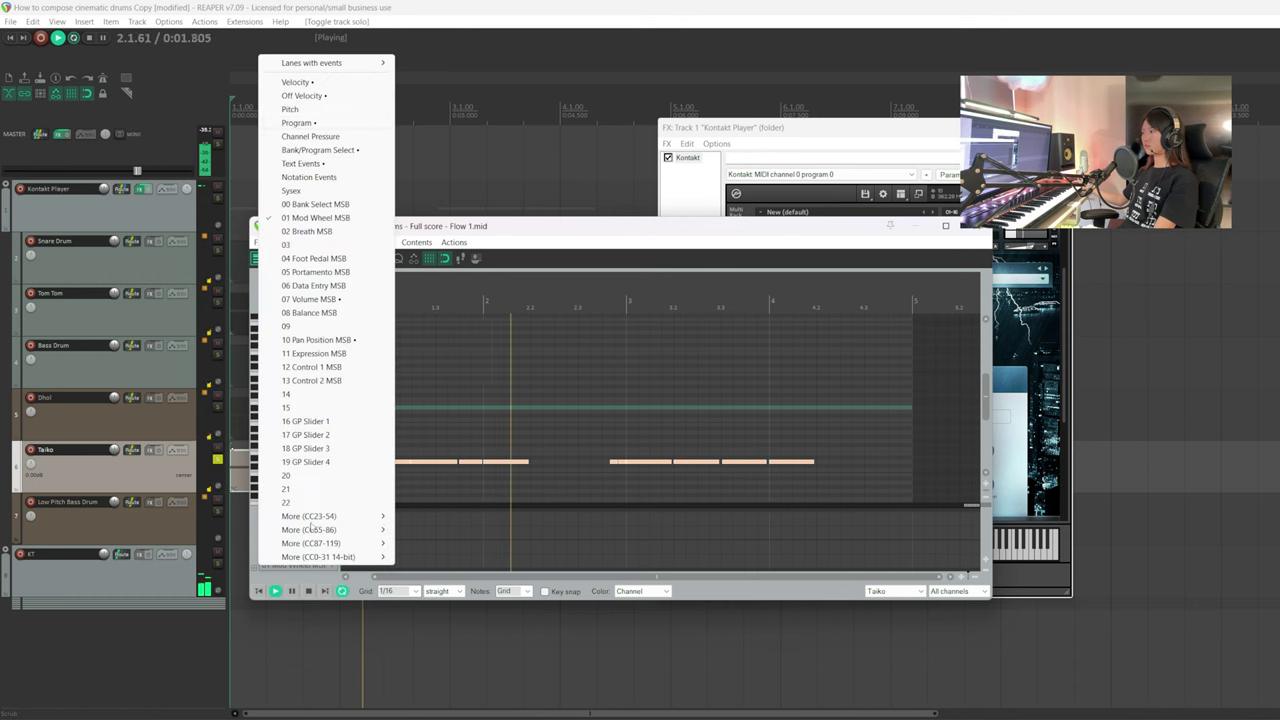
click(300, 82)
scroll(574, 487, down, 3)
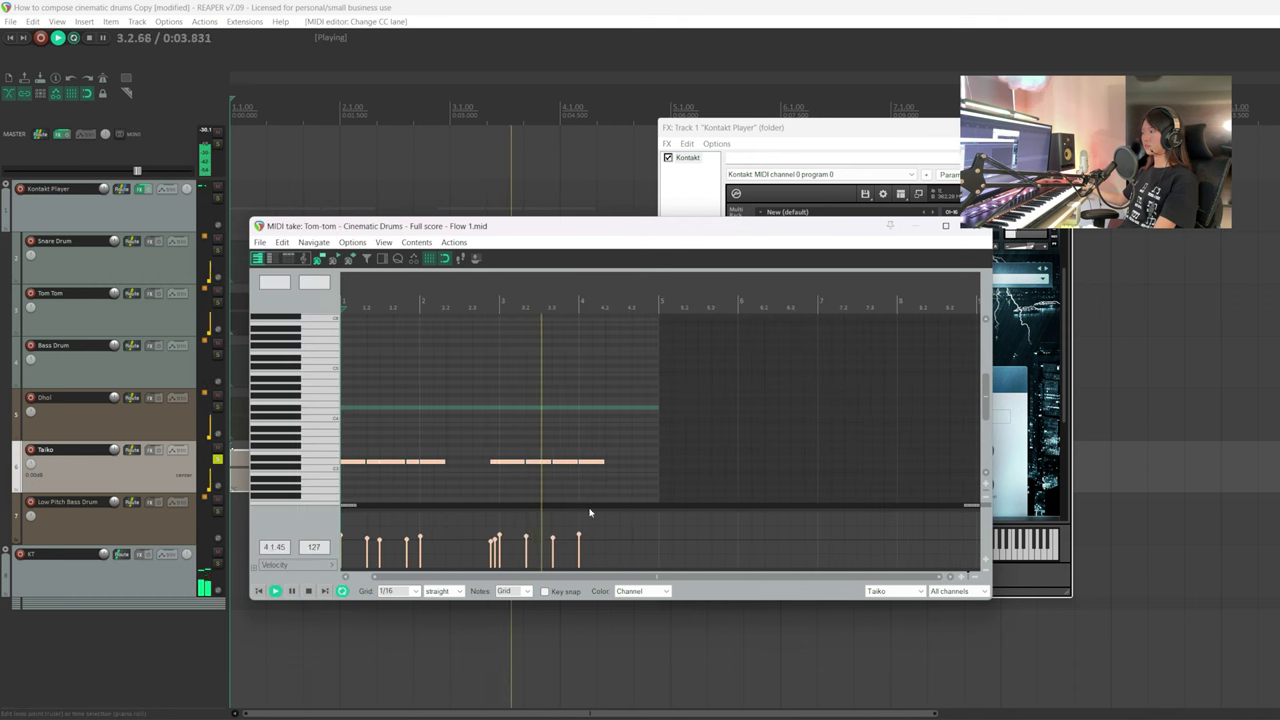
key(space)
key(ctrl+a)
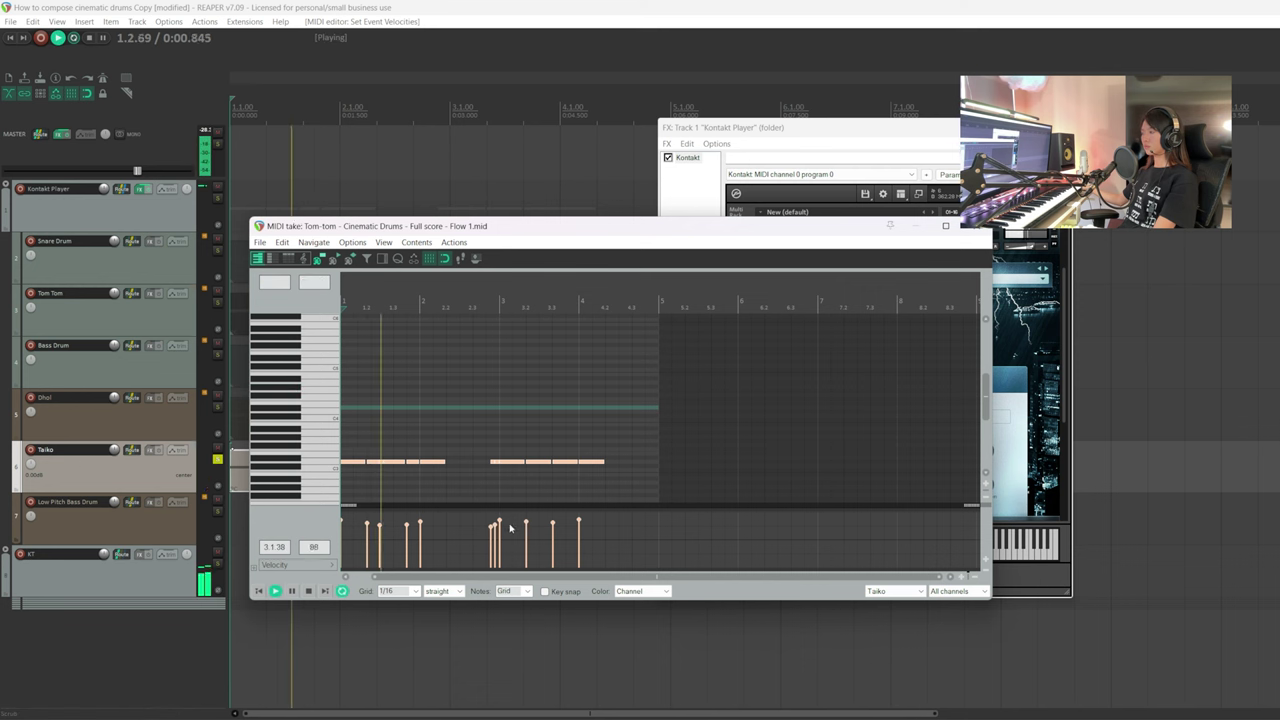
click(422, 522)
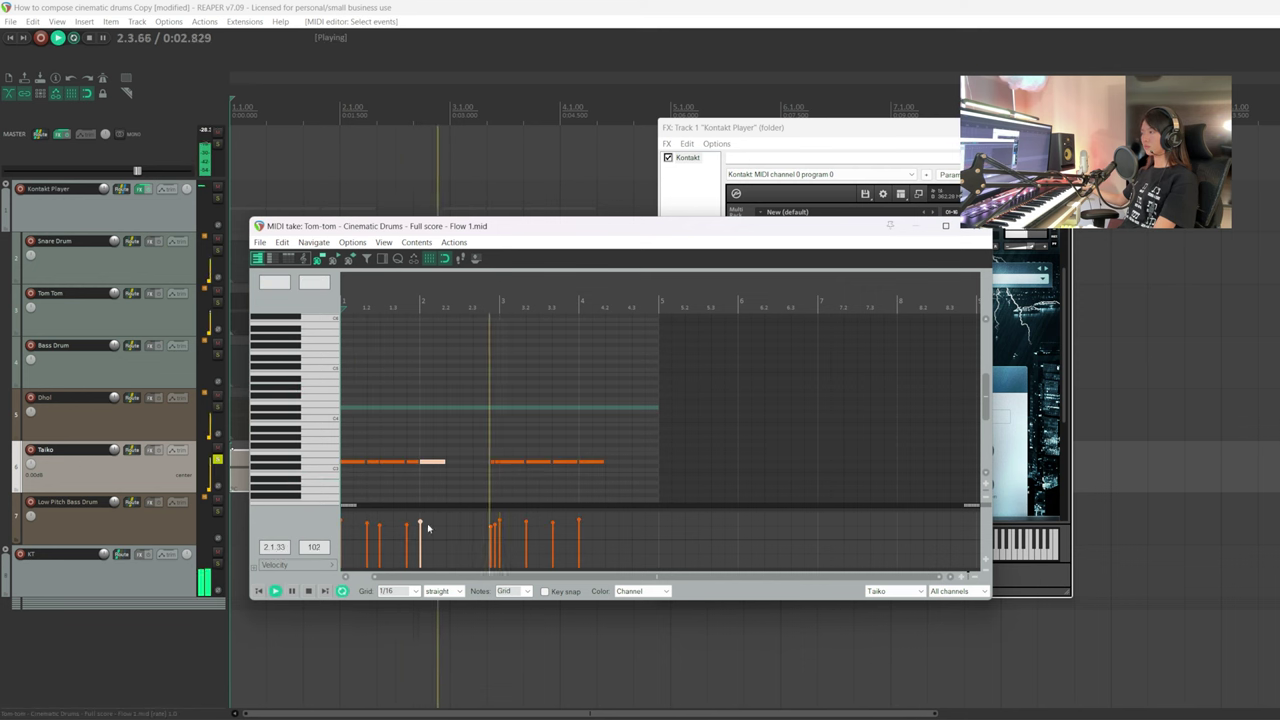
click(590, 461)
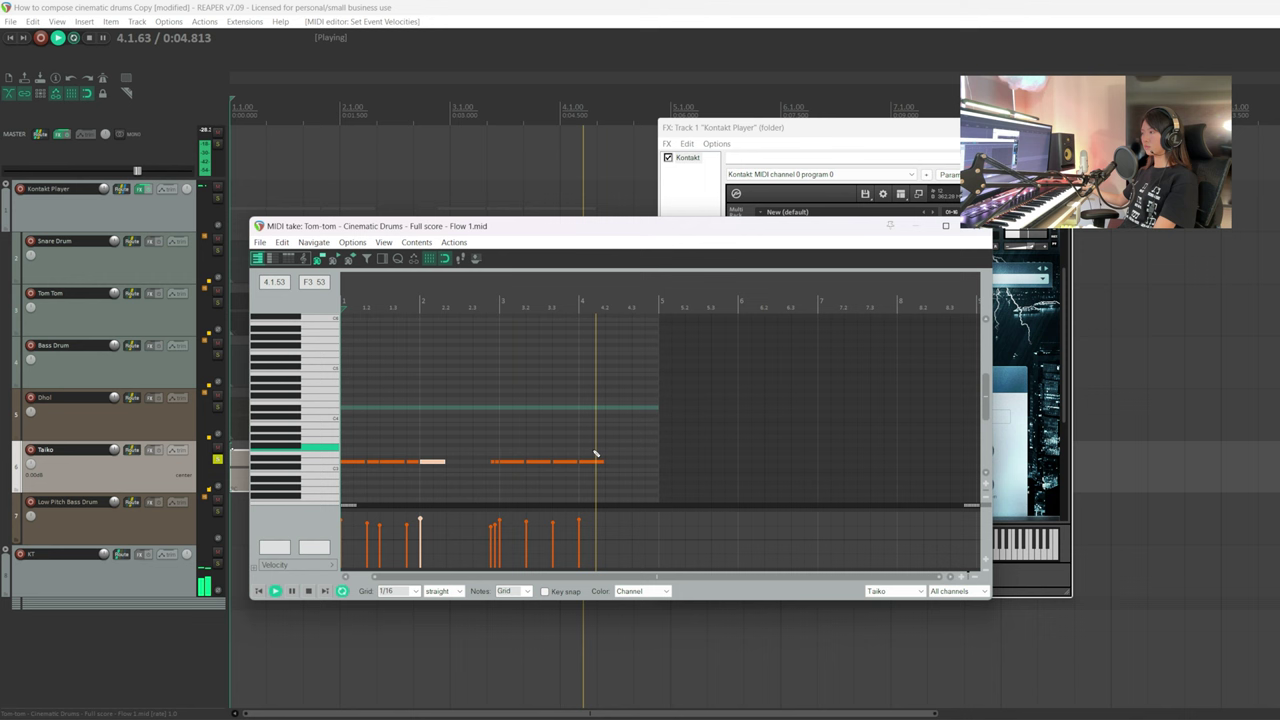
key(space)
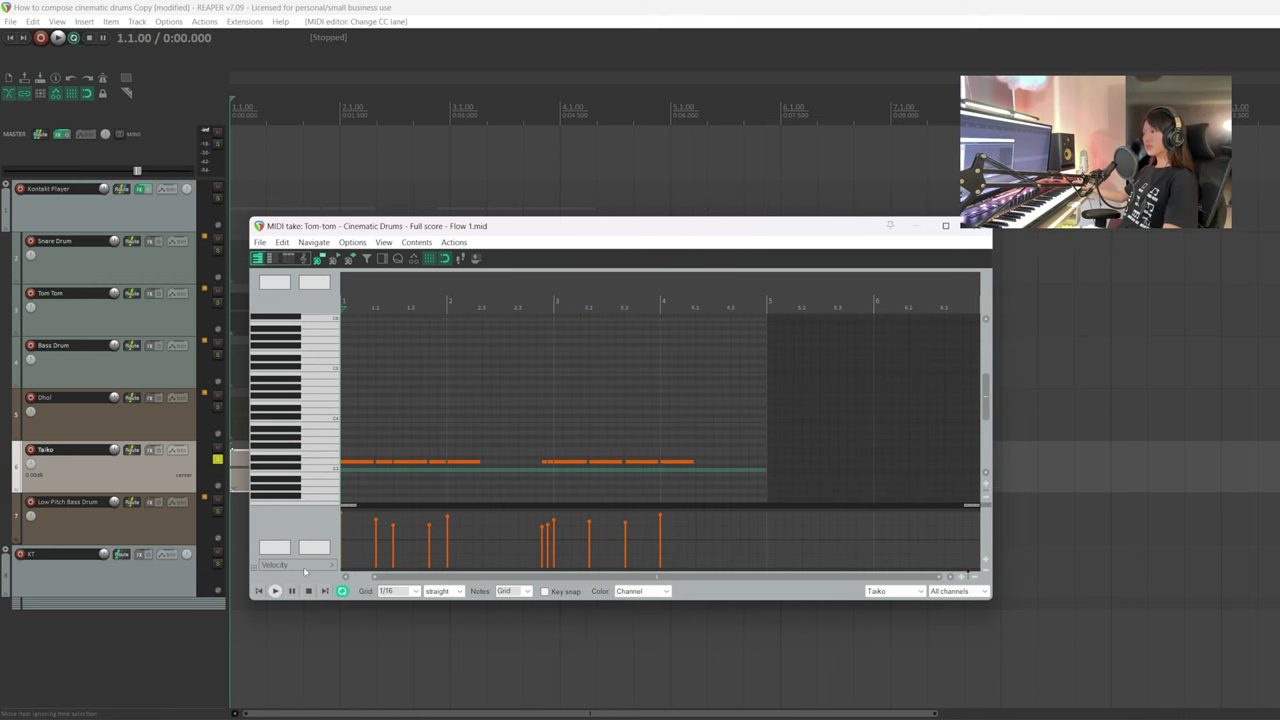
- Draw a Mod Wheel (CC1) level of about 123 across the Taiko part and play it from the start
click(305, 566)
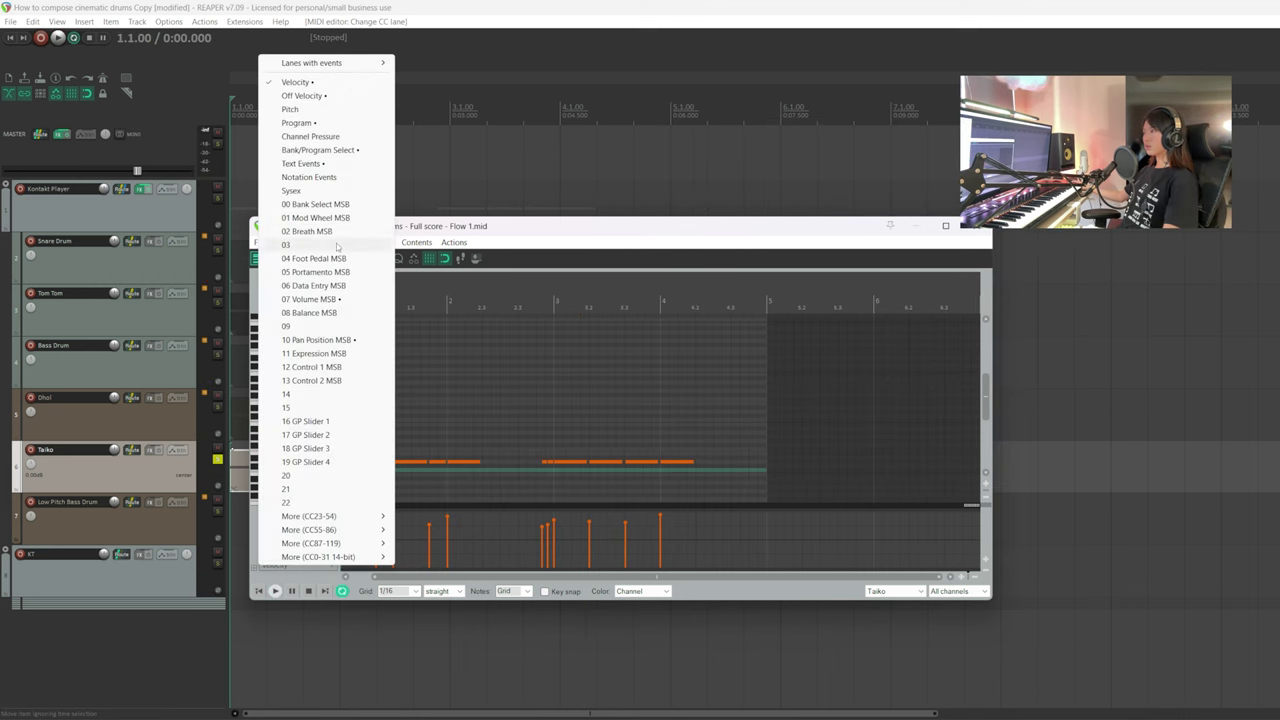
click(315, 217)
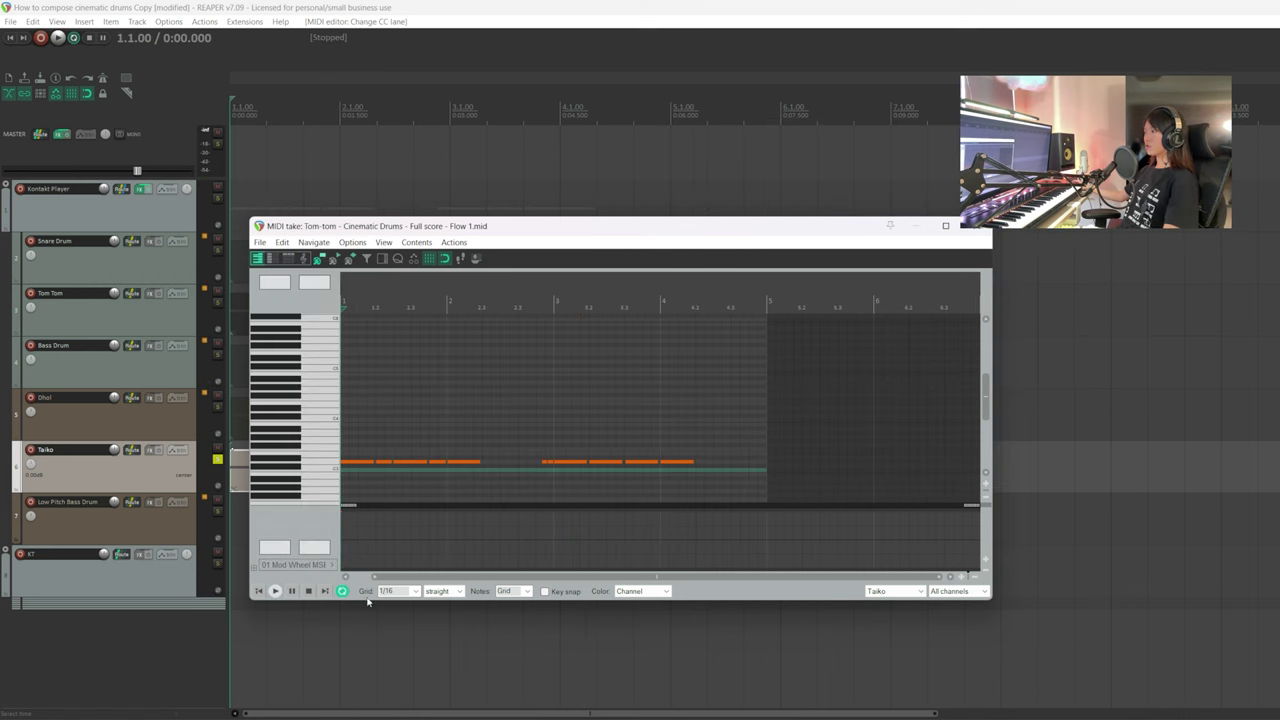
click(341, 521)
drag(341, 523, 337, 520)
key(Home)
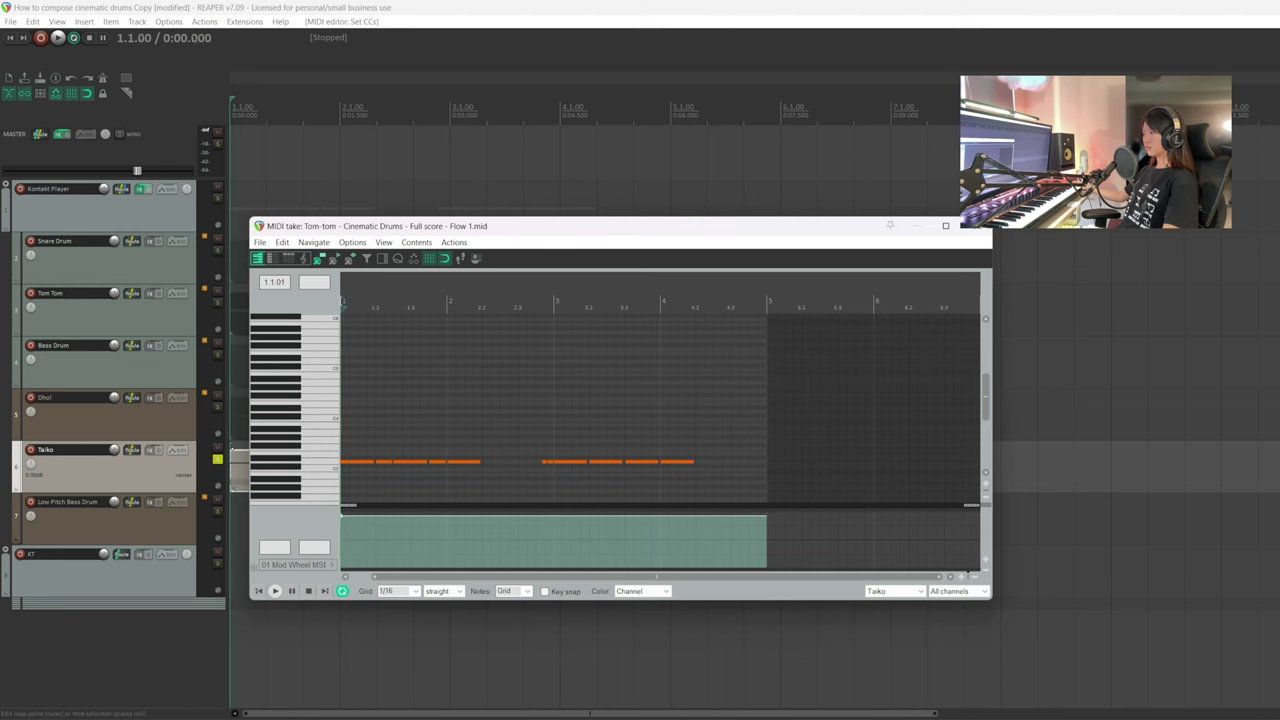
key(space)
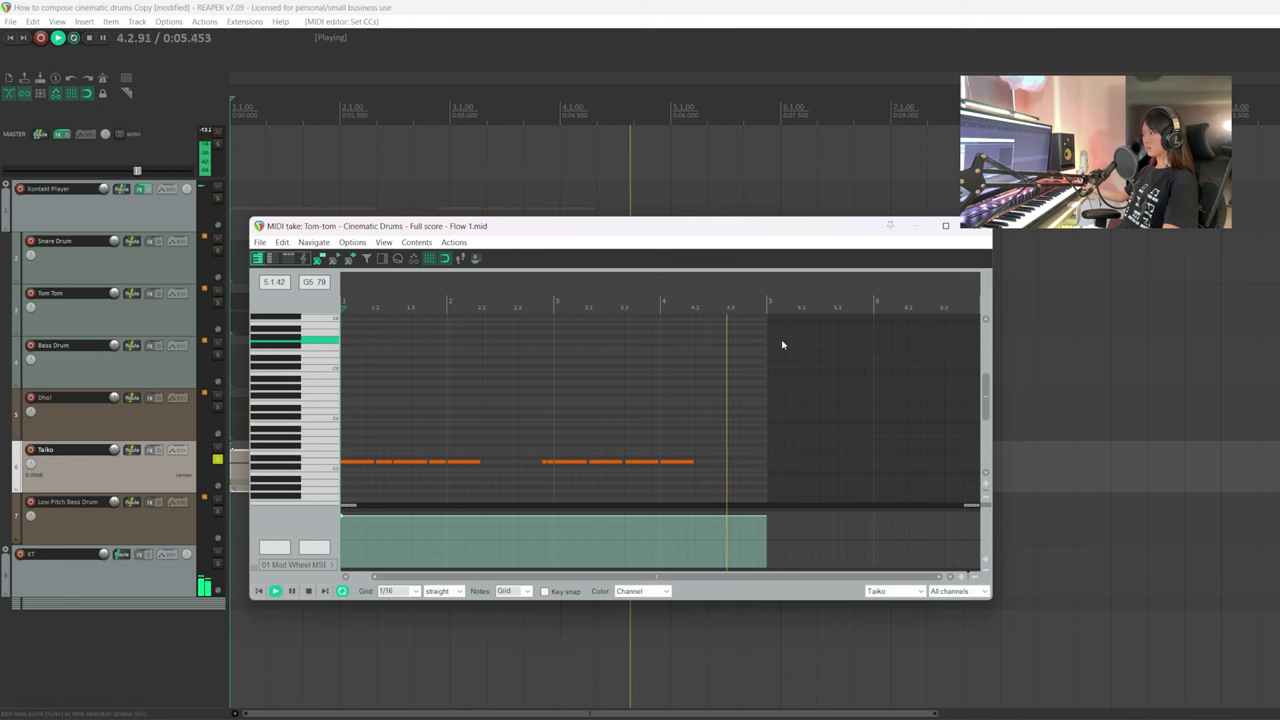
- Stop playback, close the Taiko MIDI editor, and paste the Bass Drum item onto Low Pitch Bass Drum
key(space)
key(Escape)
click(301, 366)
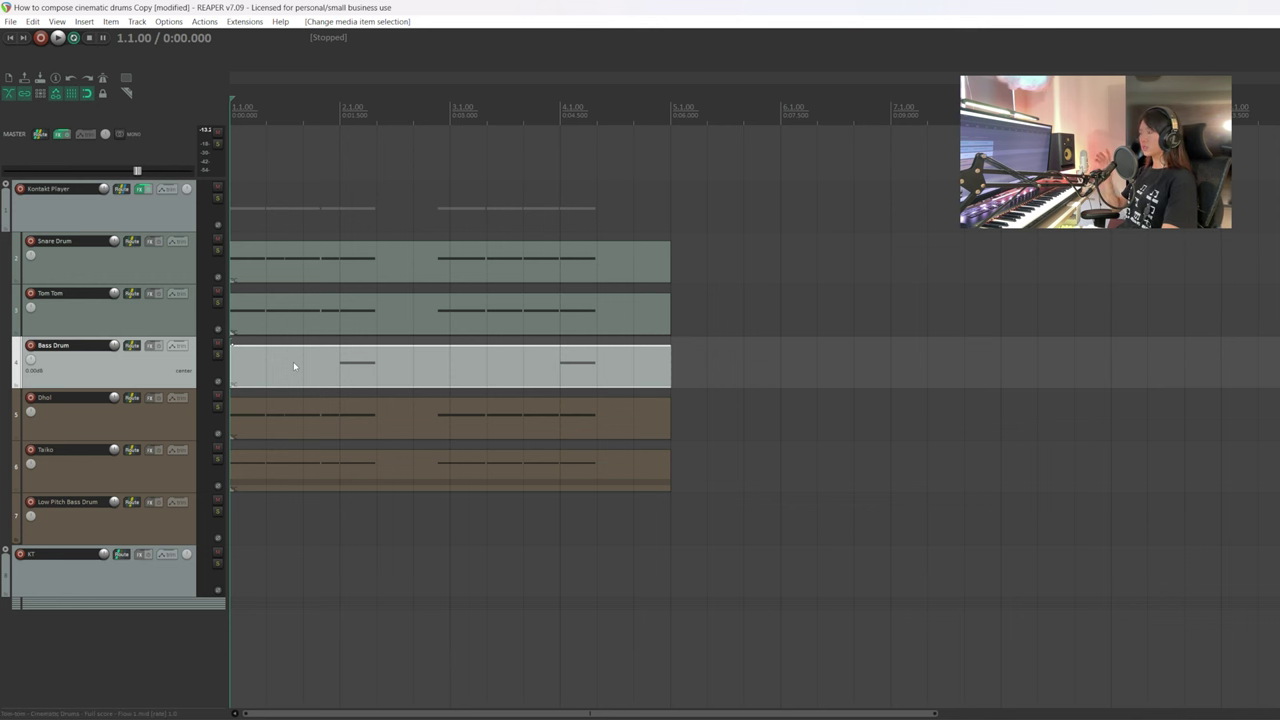
click(293, 361)
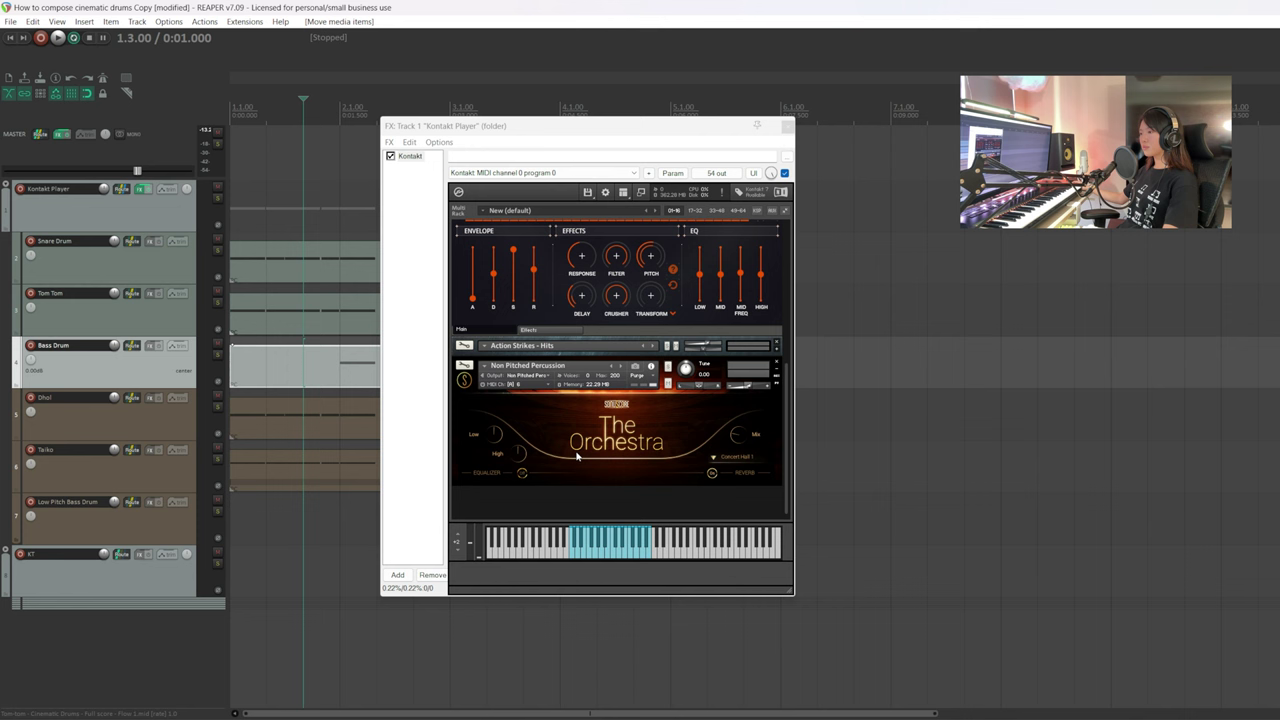
click(279, 375)
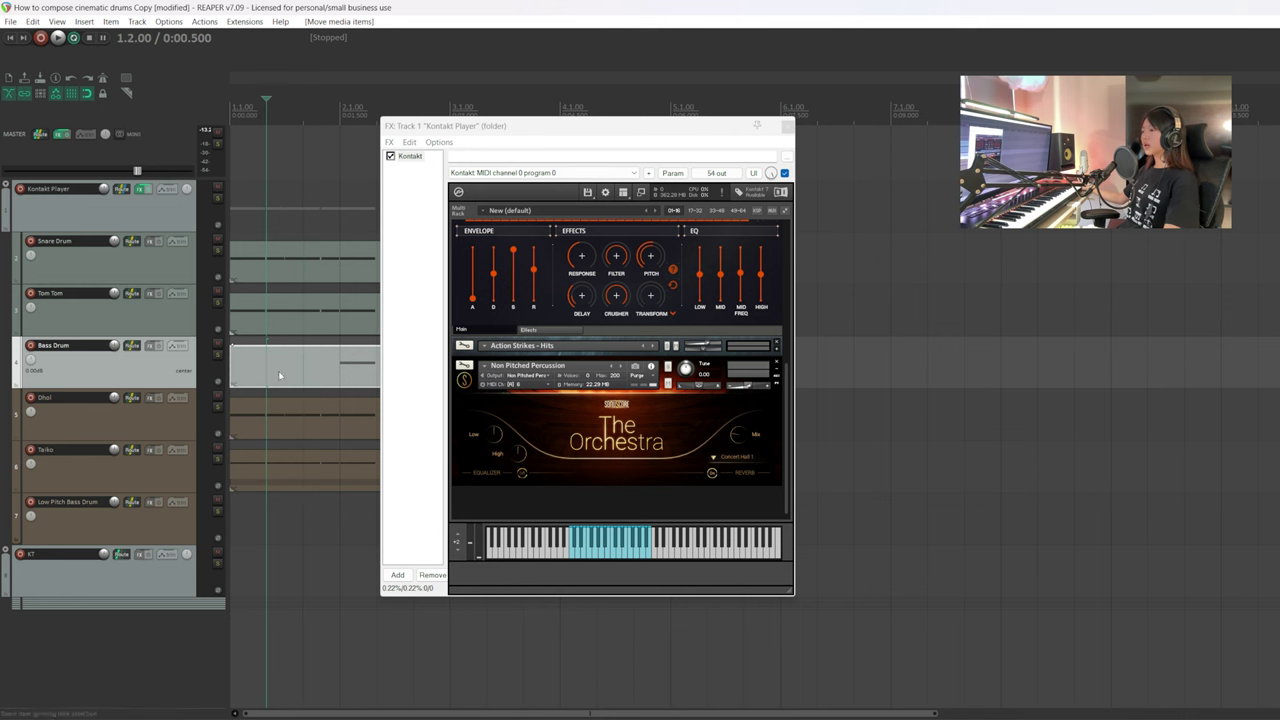
click(230, 518)
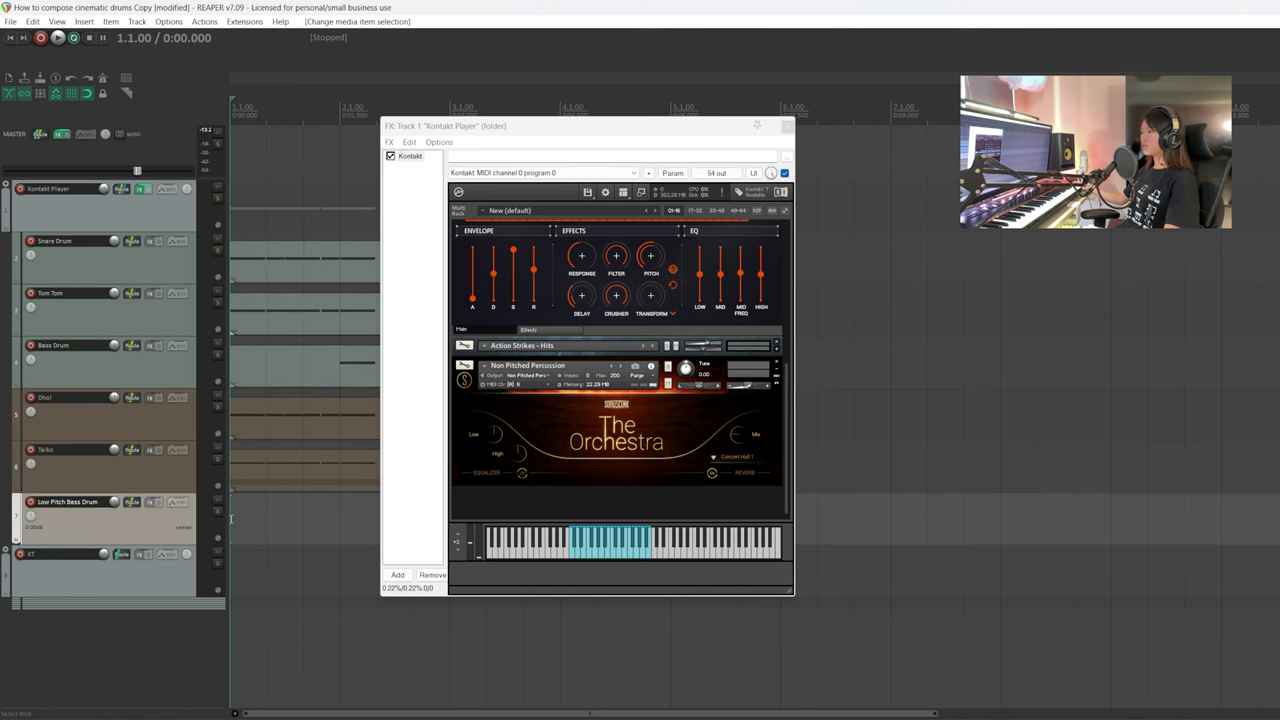
key(ctrl+v)
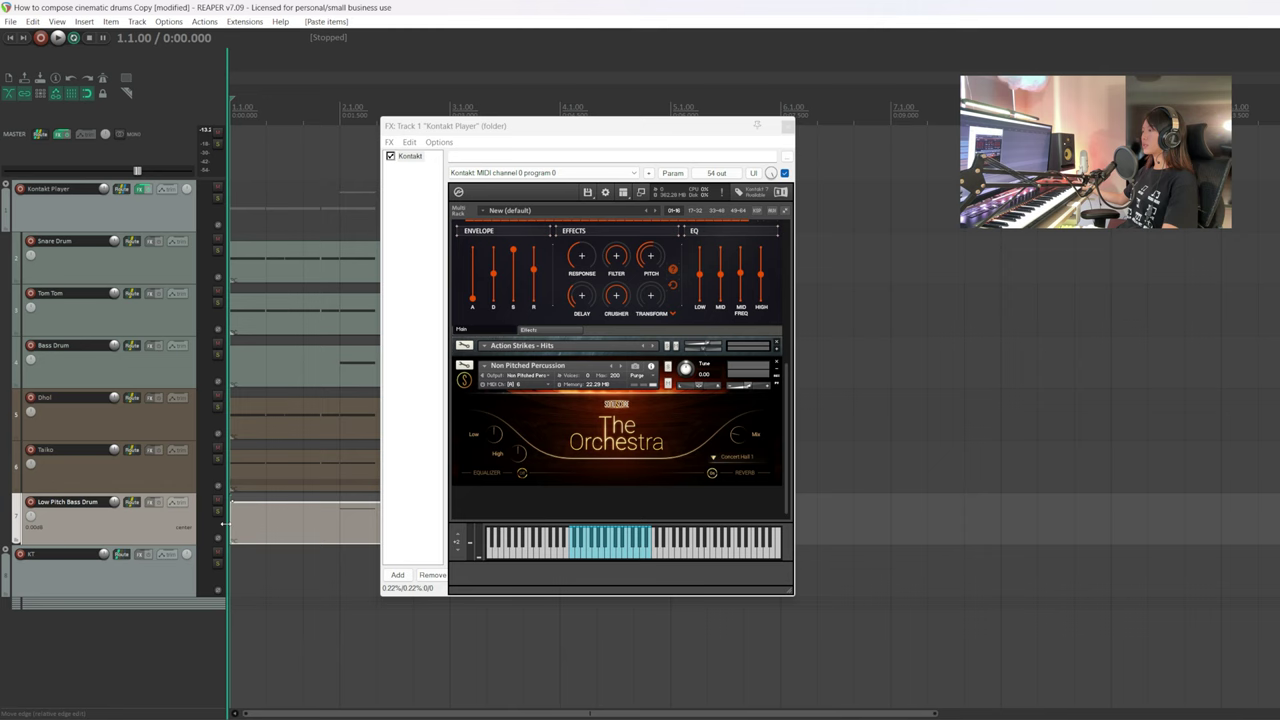
- Transpose the pasted Low Pitch Bass Drum notes down and select both notes' velocities
double_click(266, 520)
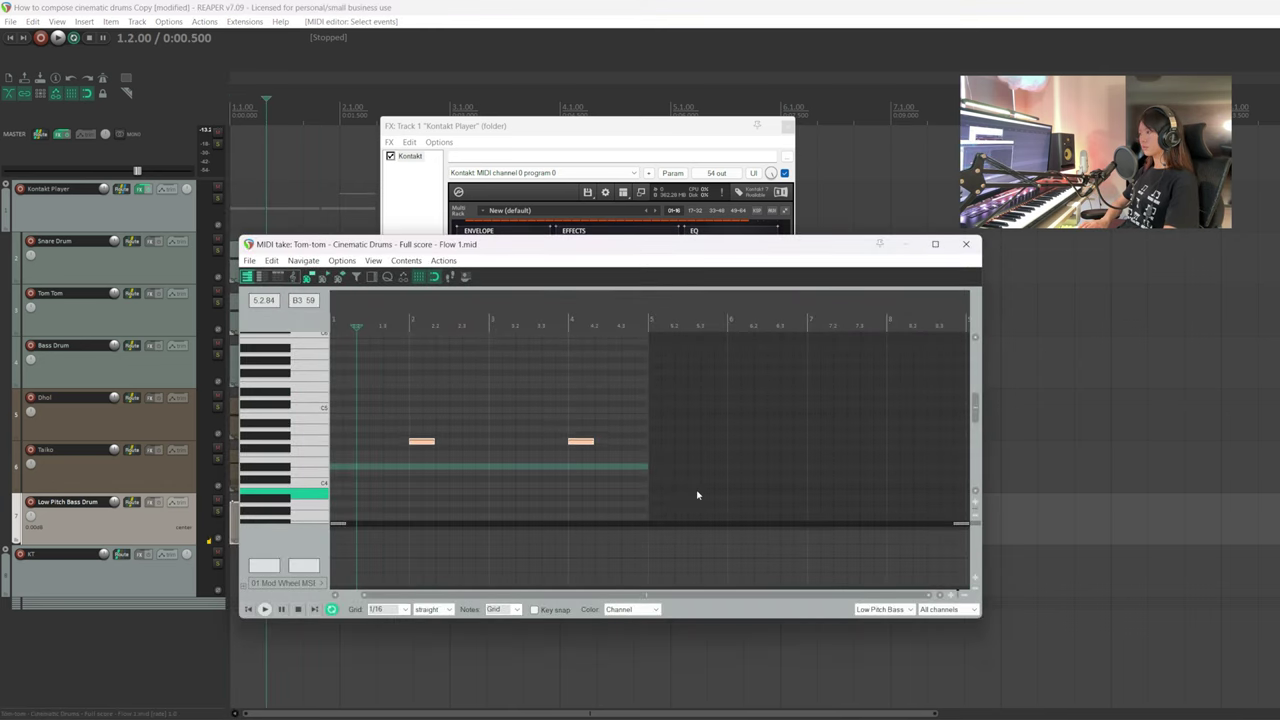
key(Down)
key(Down)
key(Down)
key(Down)
key(Down)
key(Down)
key(Down)
key(Down)
key(Down)
scroll(295, 443, down, 5)
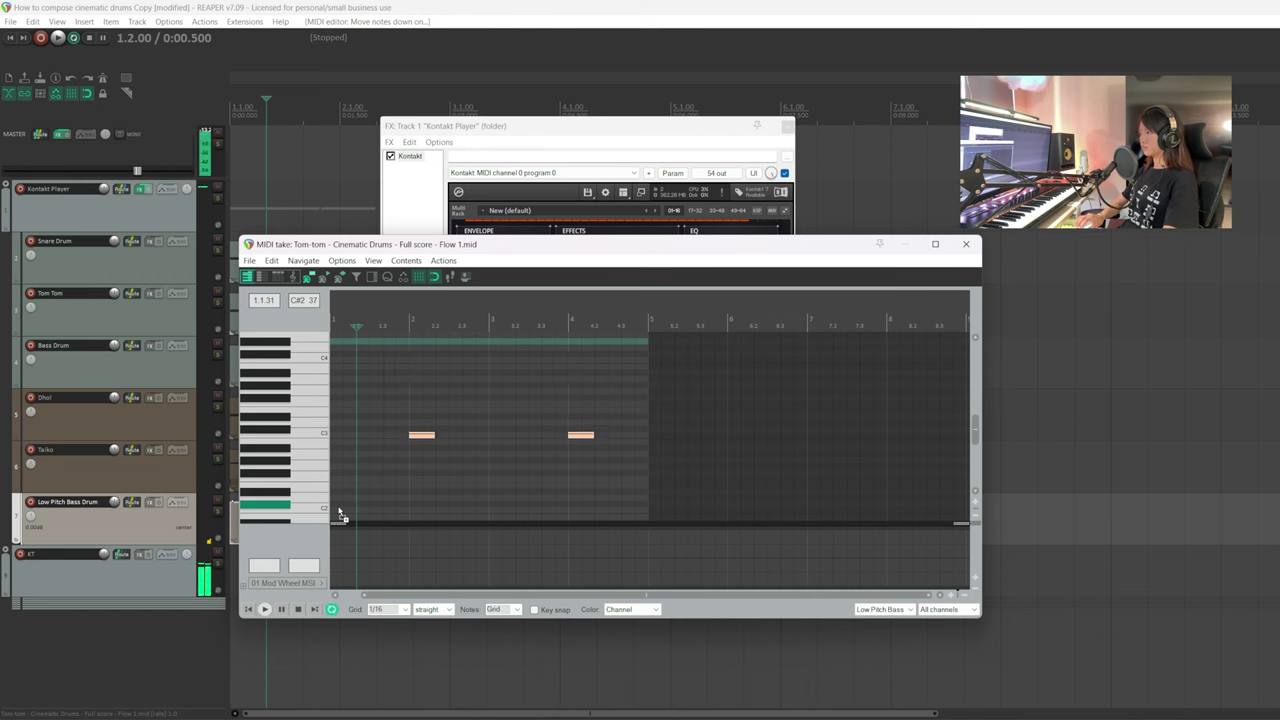
click(270, 584)
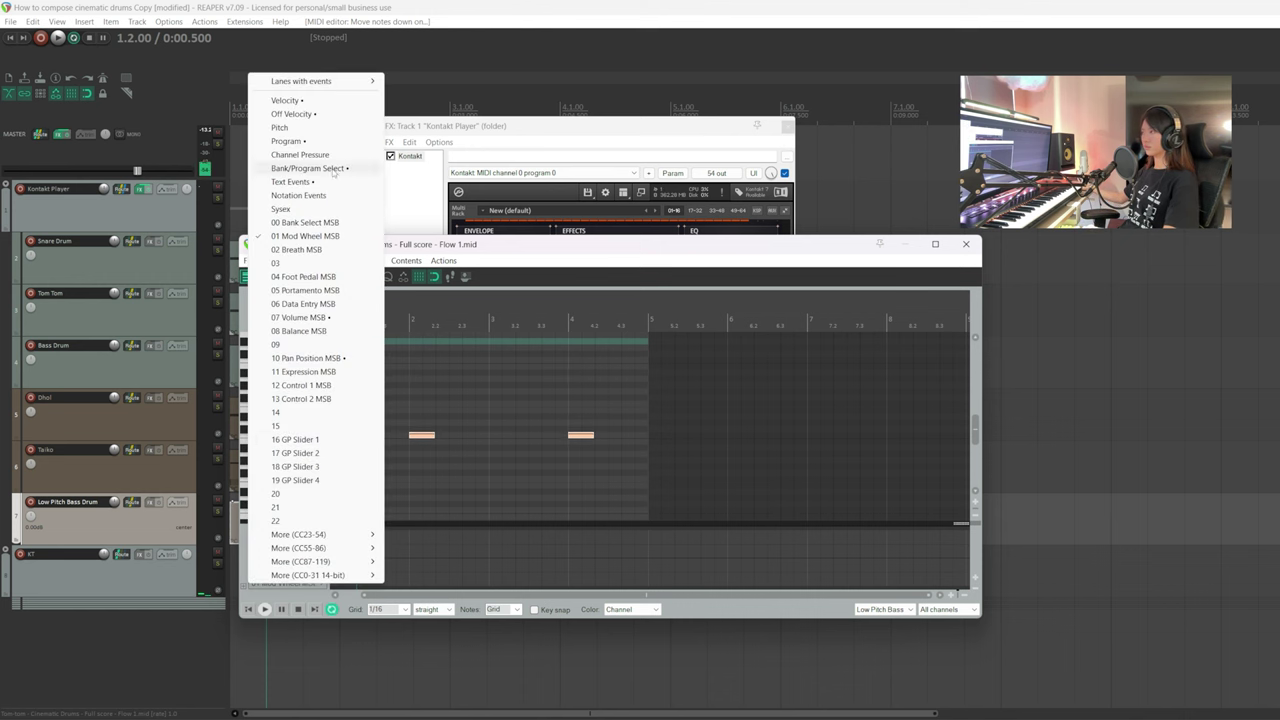
click(286, 100)
drag(398, 531, 482, 552)
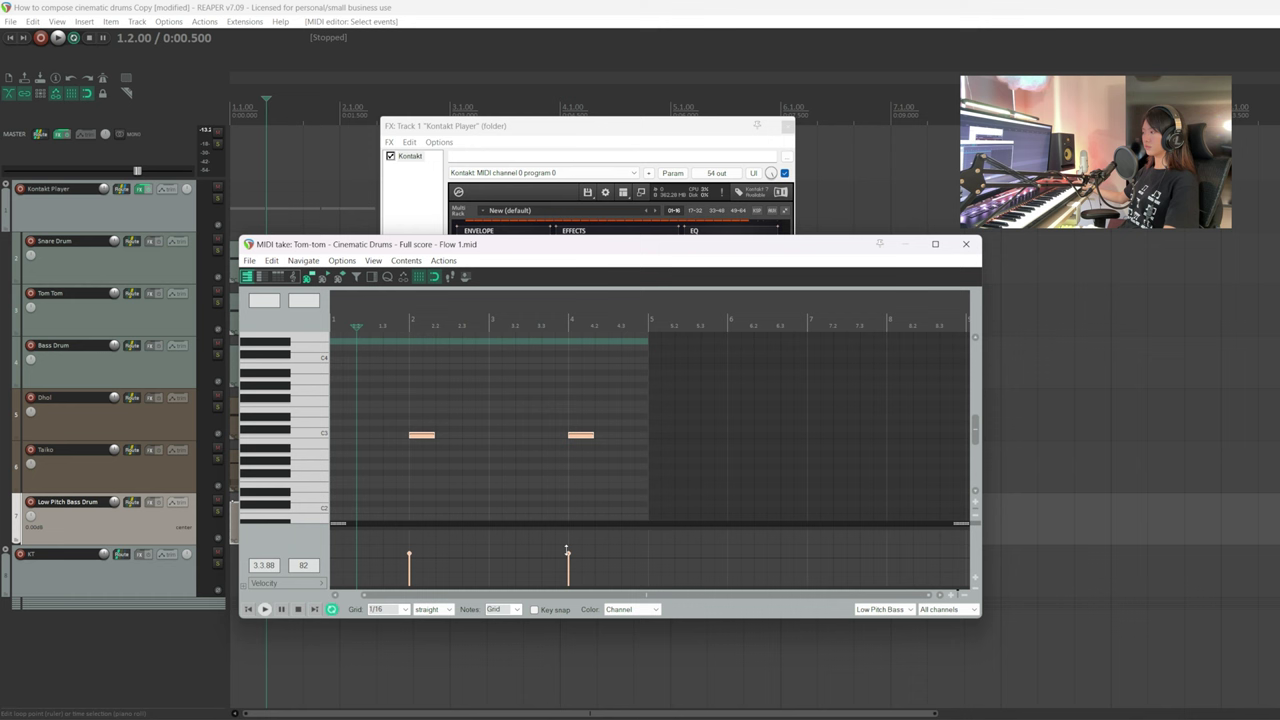
- Solo the Low Pitch Bass Drum track and play it from beat 1.3, adjusting the first note's velocity
click(401, 320)
drag(451, 246, 619, 236)
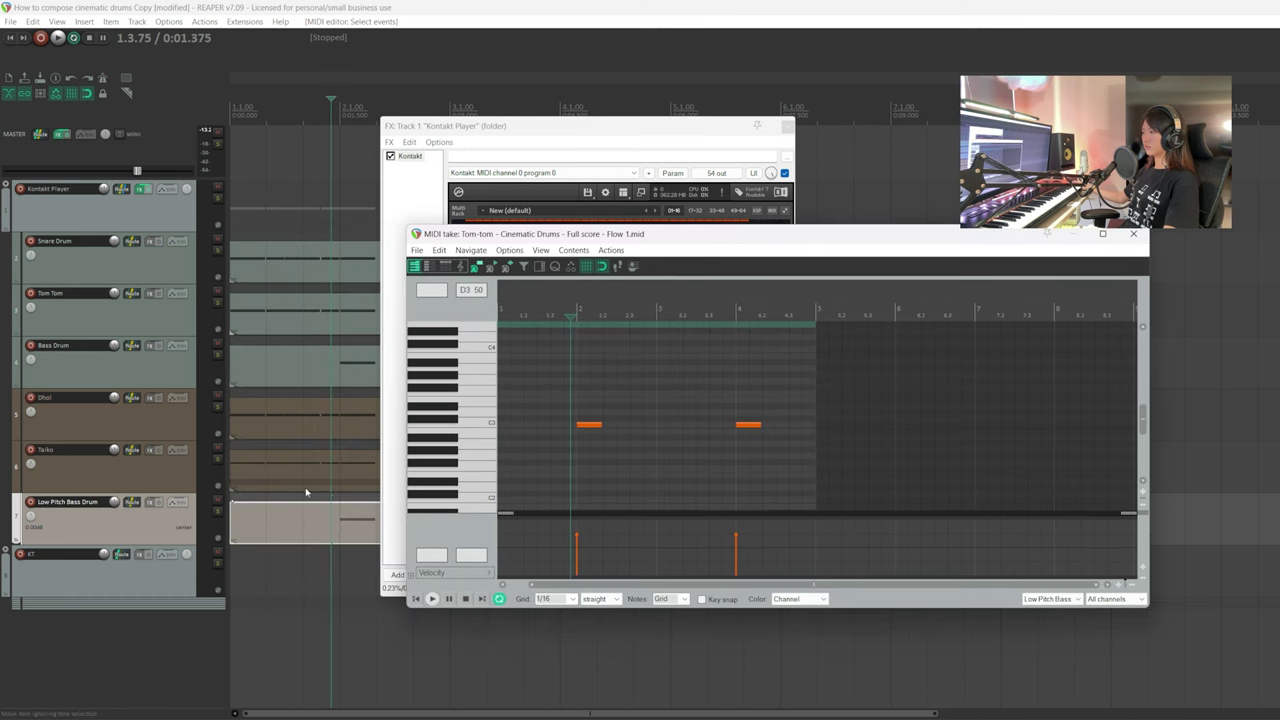
click(217, 513)
key(space)
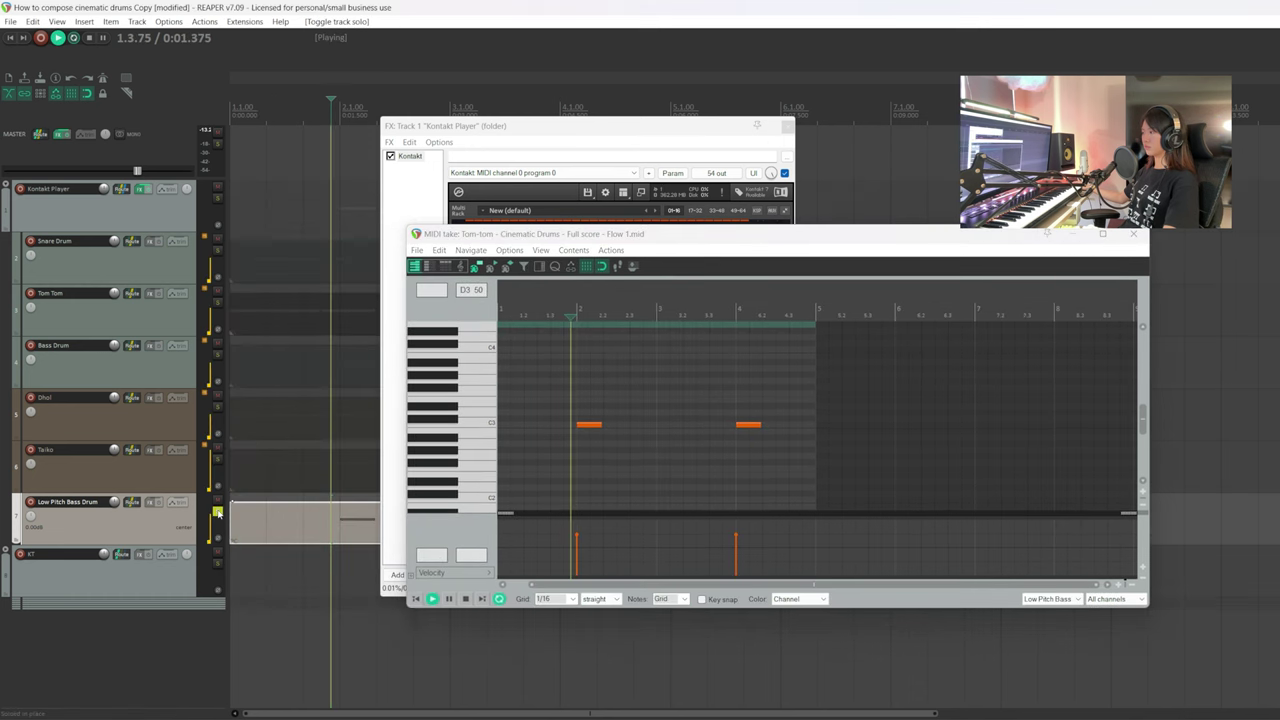
click(576, 536)
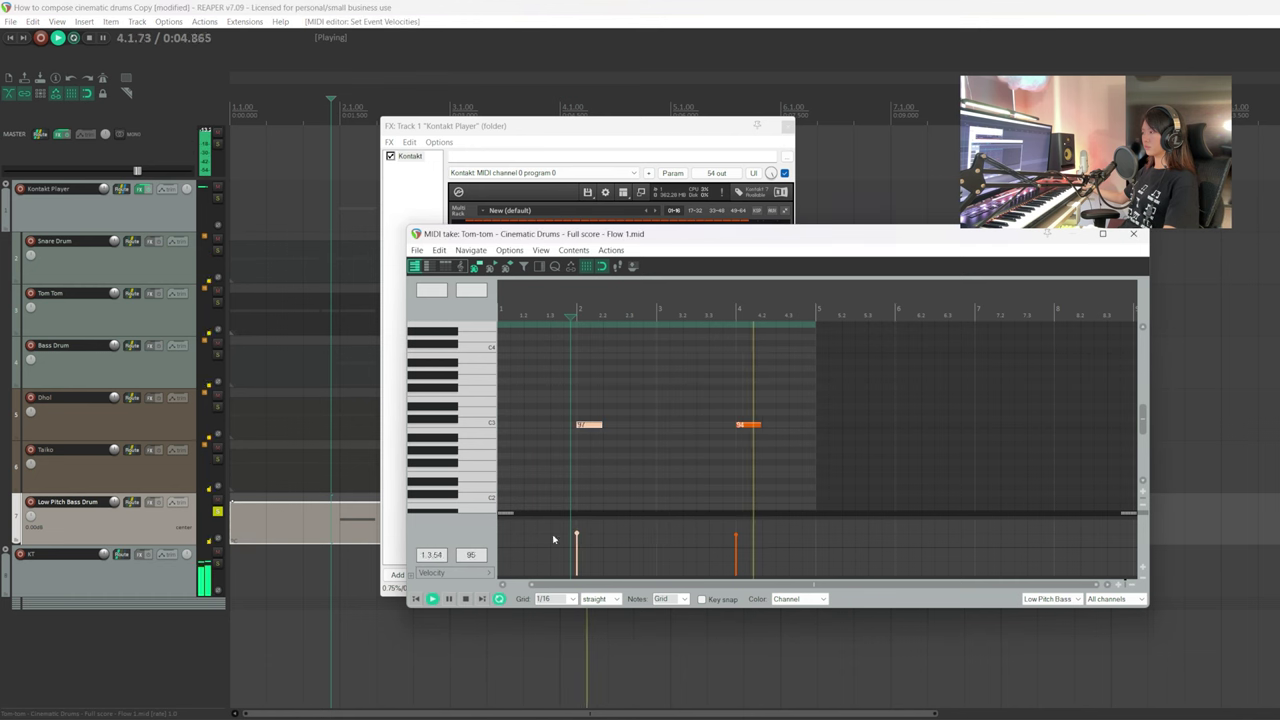
key(space)
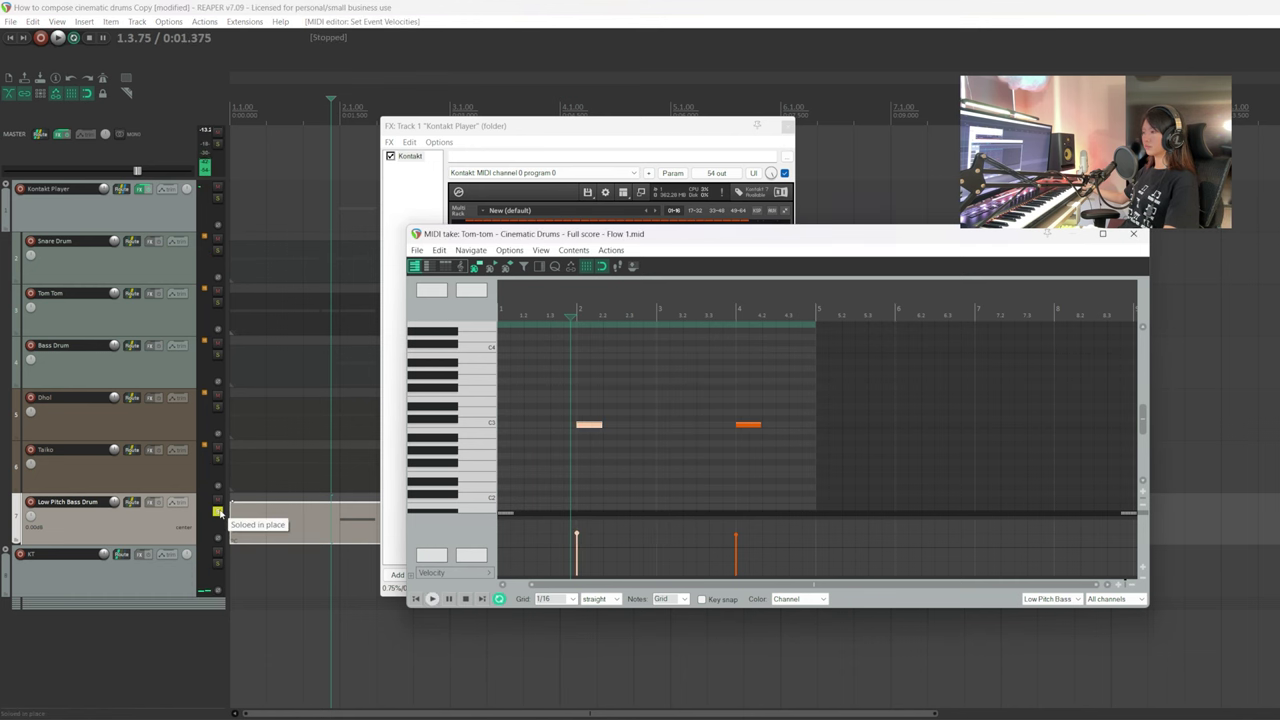
- Close the MIDI editor and Kontakt window, soloing Dhol, Taiko and Low Pitch Bass Drum
click(217, 513)
click(1135, 236)
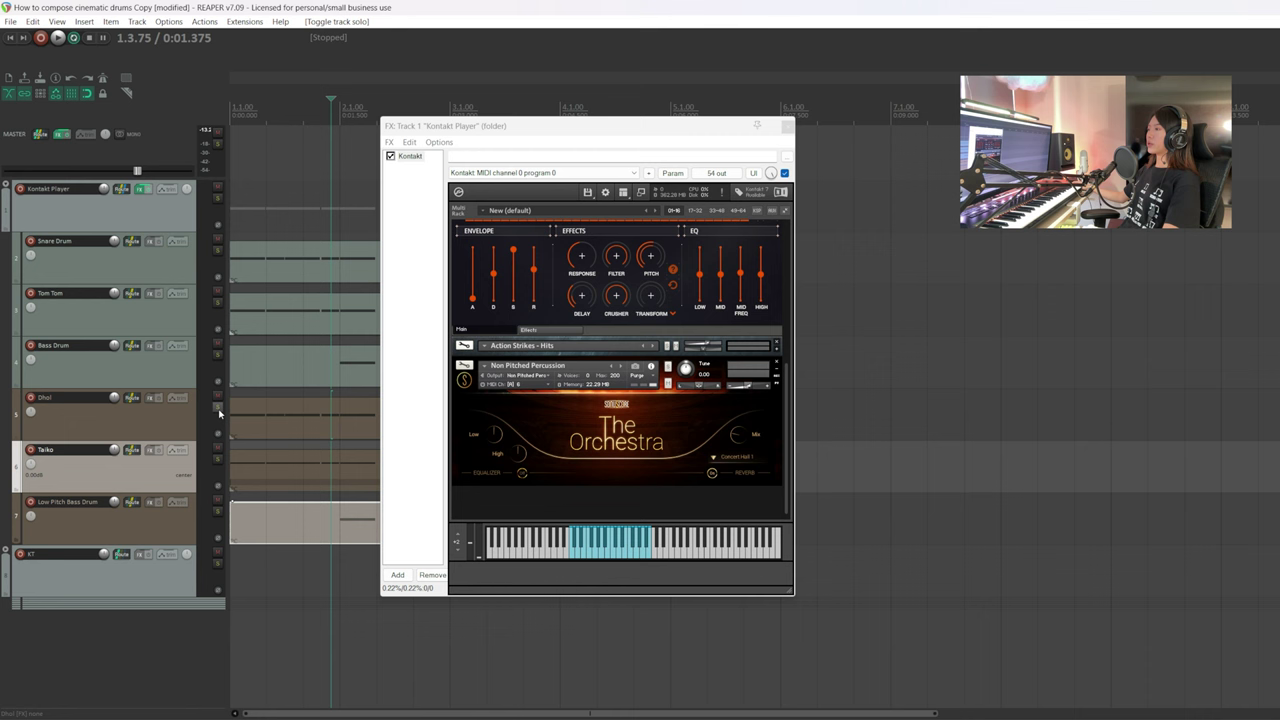
click(218, 408)
click(218, 460)
click(217, 511)
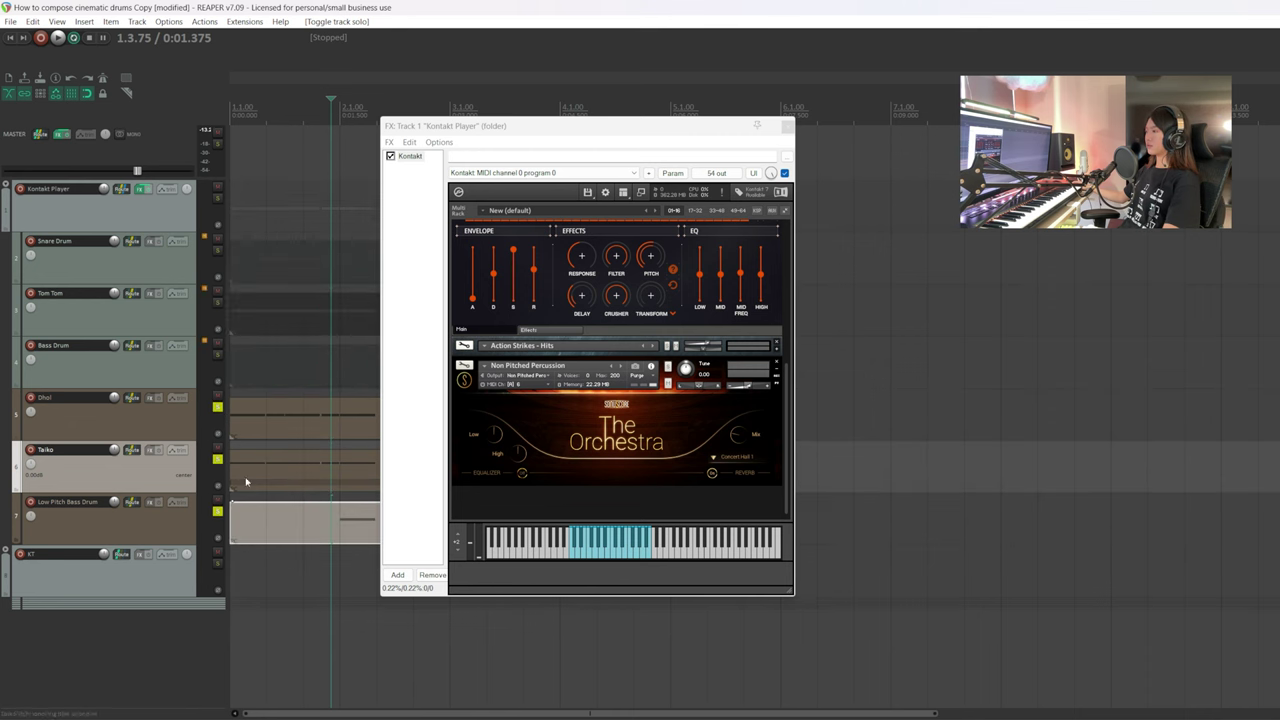
click(787, 127)
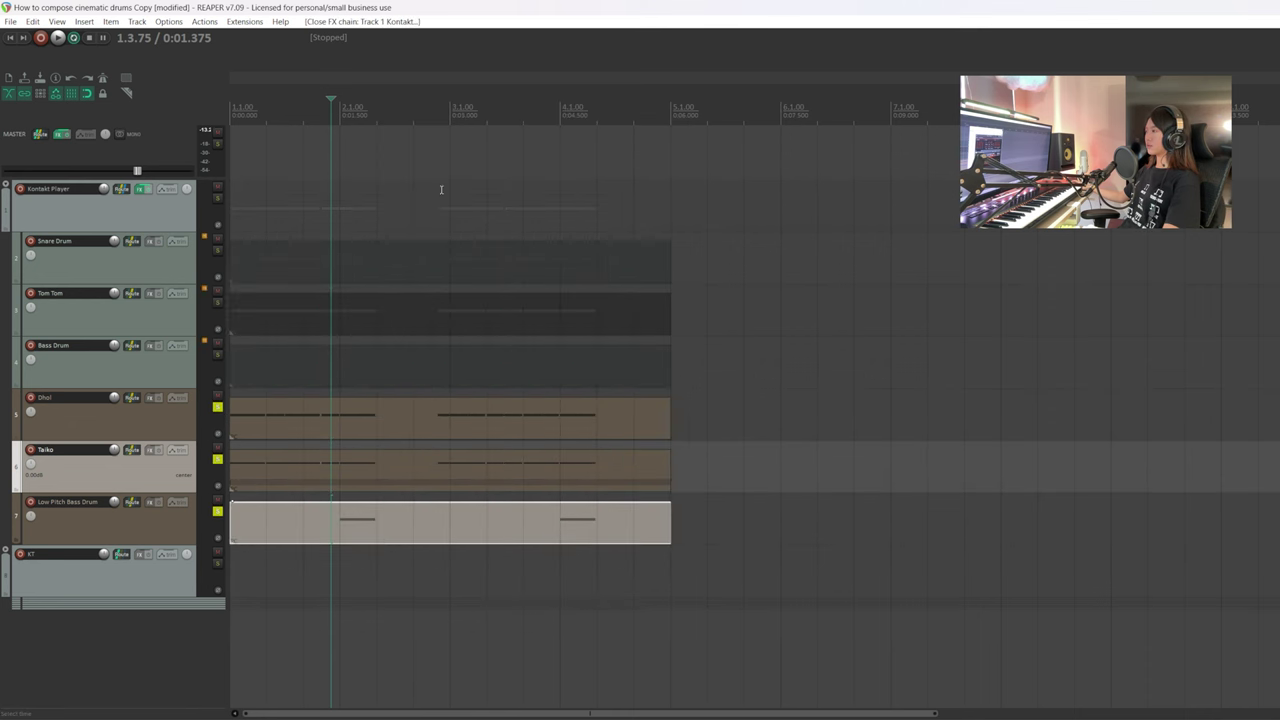
- Select bars 1–5 as the time range and play the soloed tracks from the start
click(231, 112)
key(space)
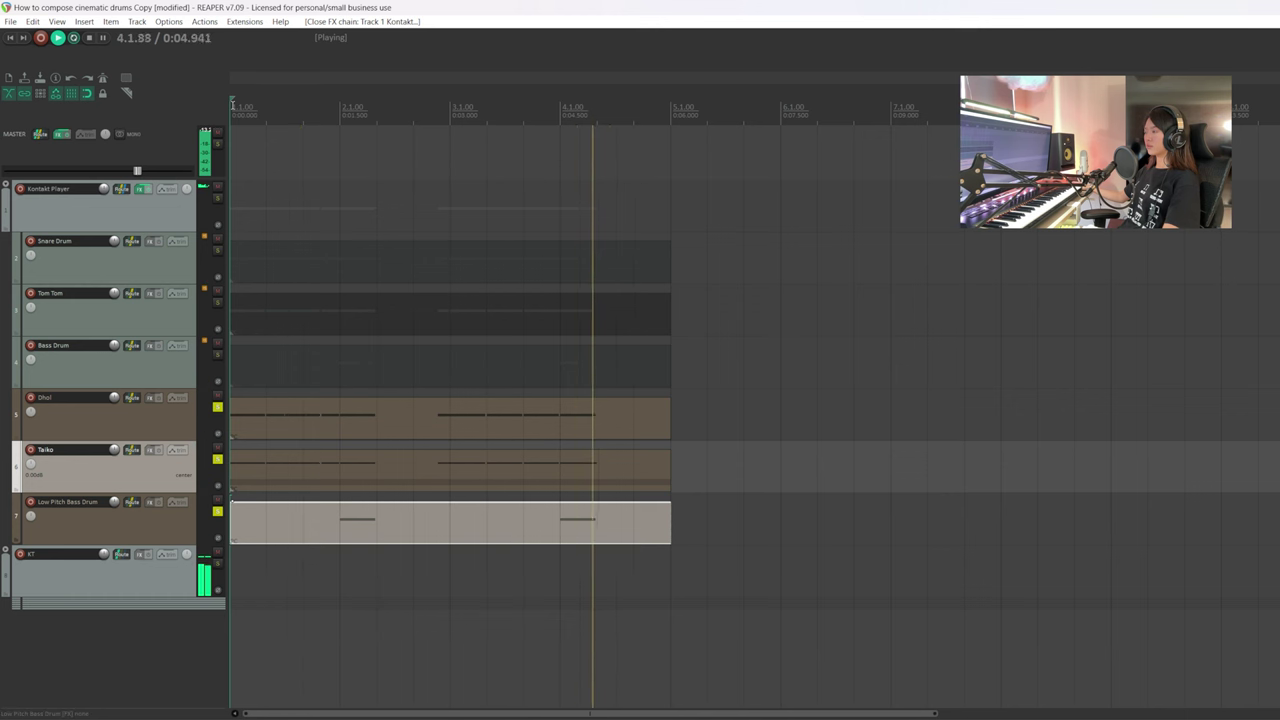
key(ctrl+space)
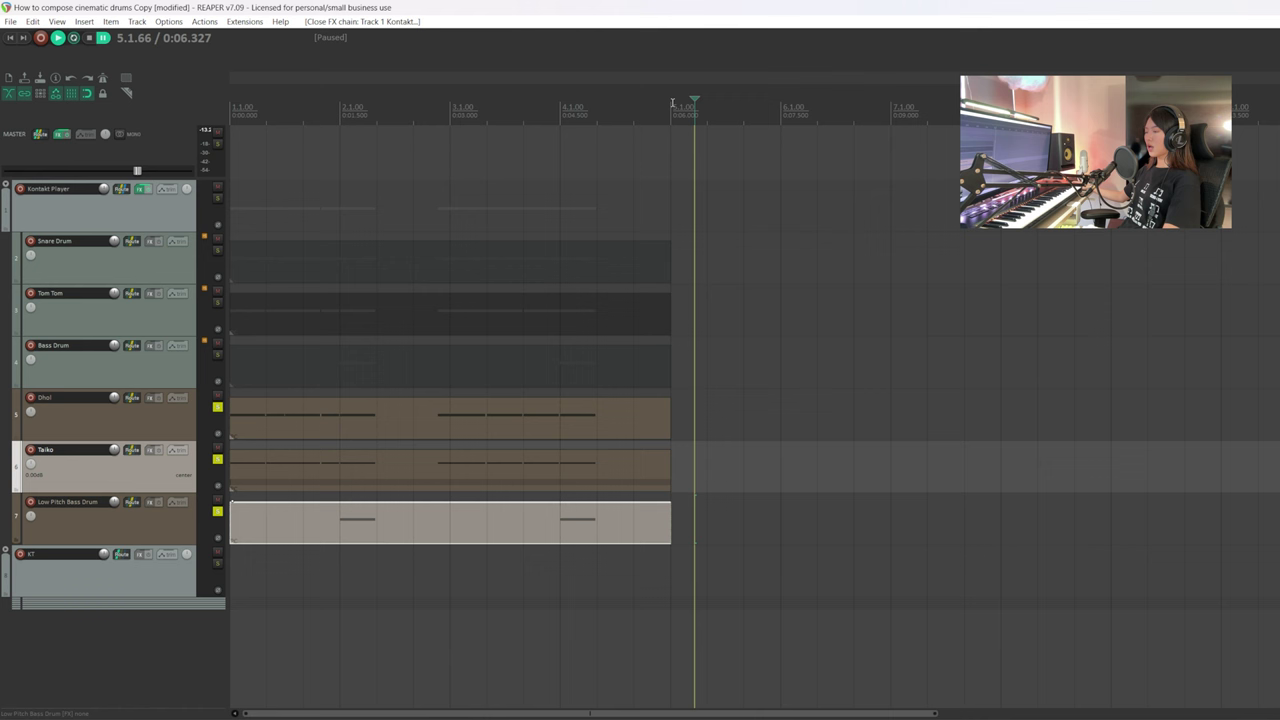
drag(672, 103, 204, 103)
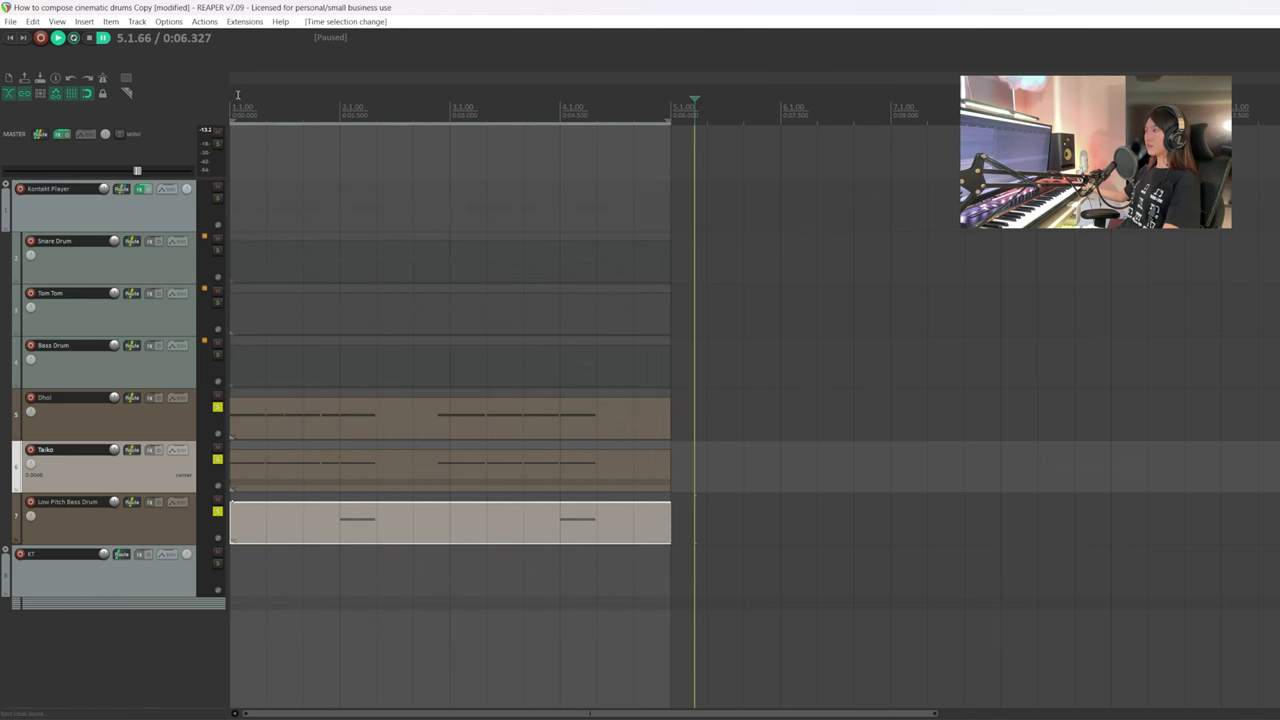
click(230, 94)
key(space)
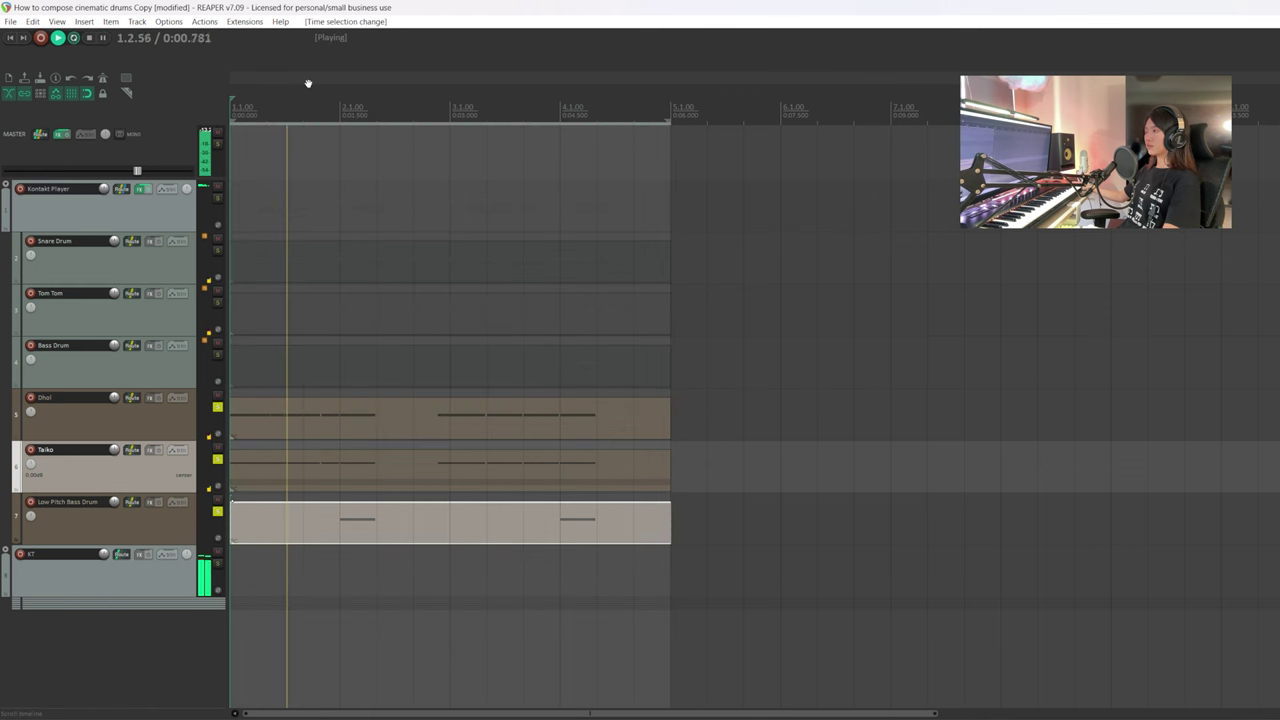